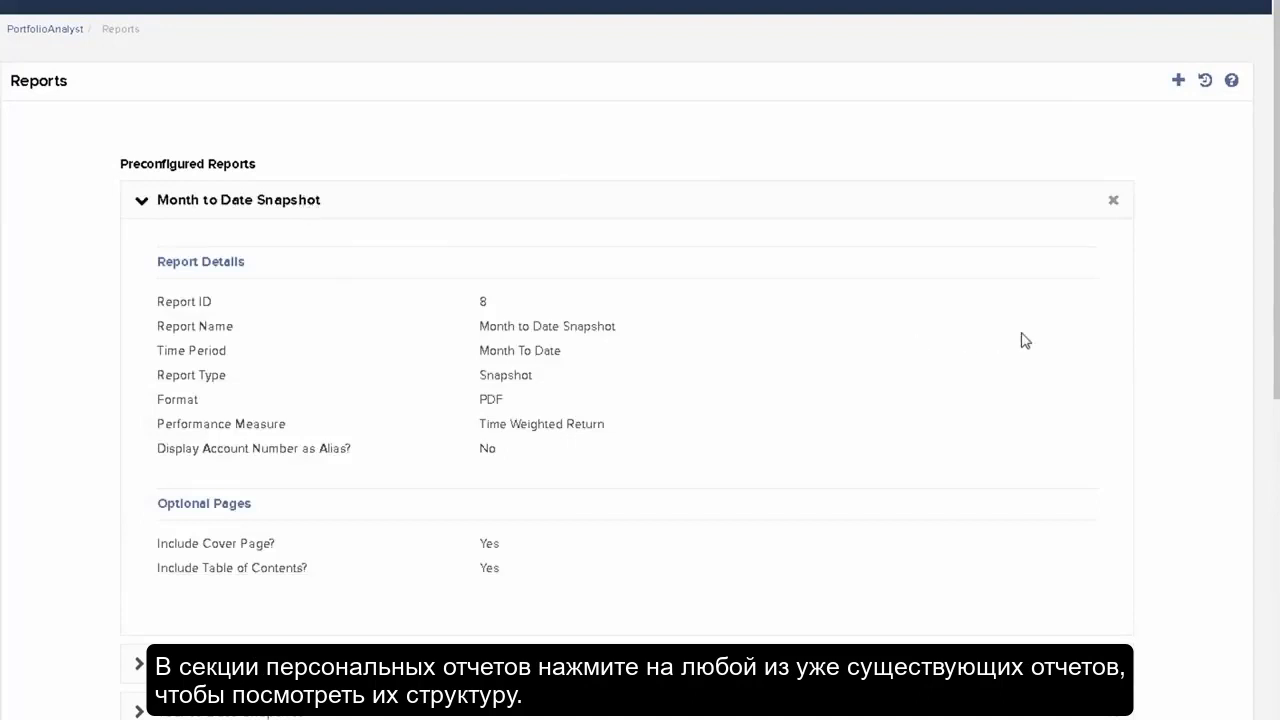
Start a new custom report and name it OverallTradereport
scroll(1017, 331, "up", 1)
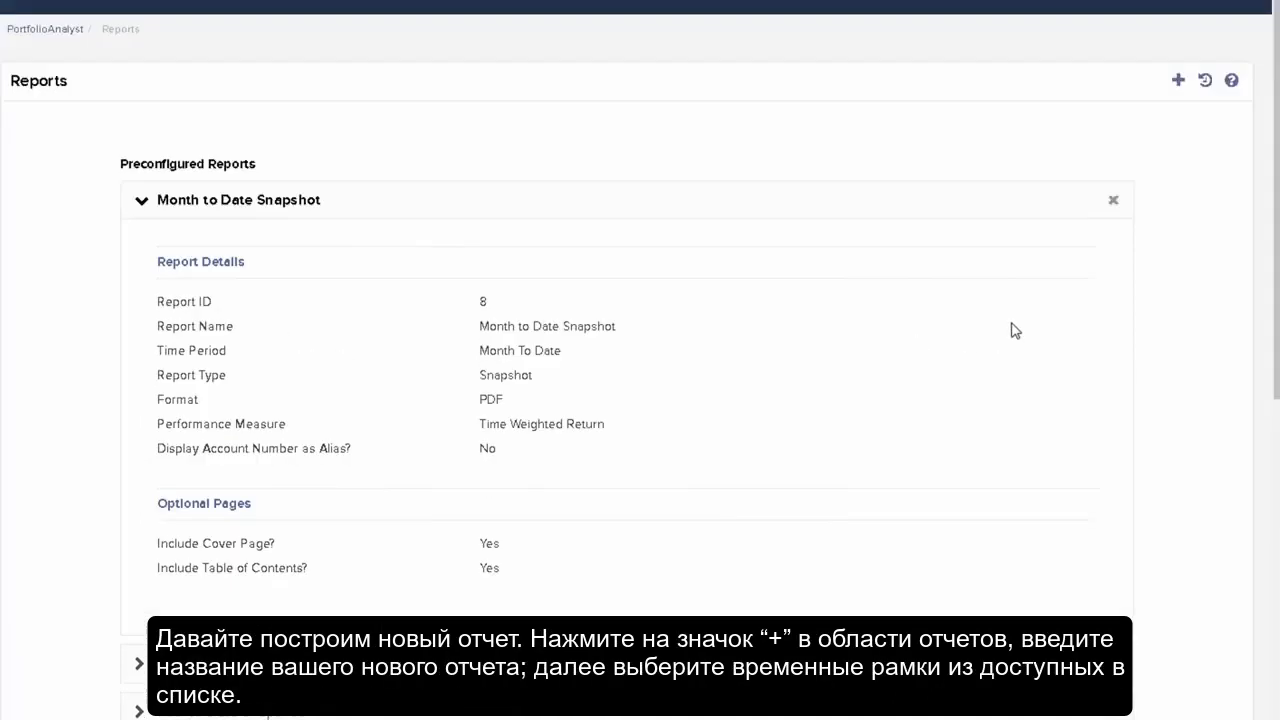
left_click(282, 204)
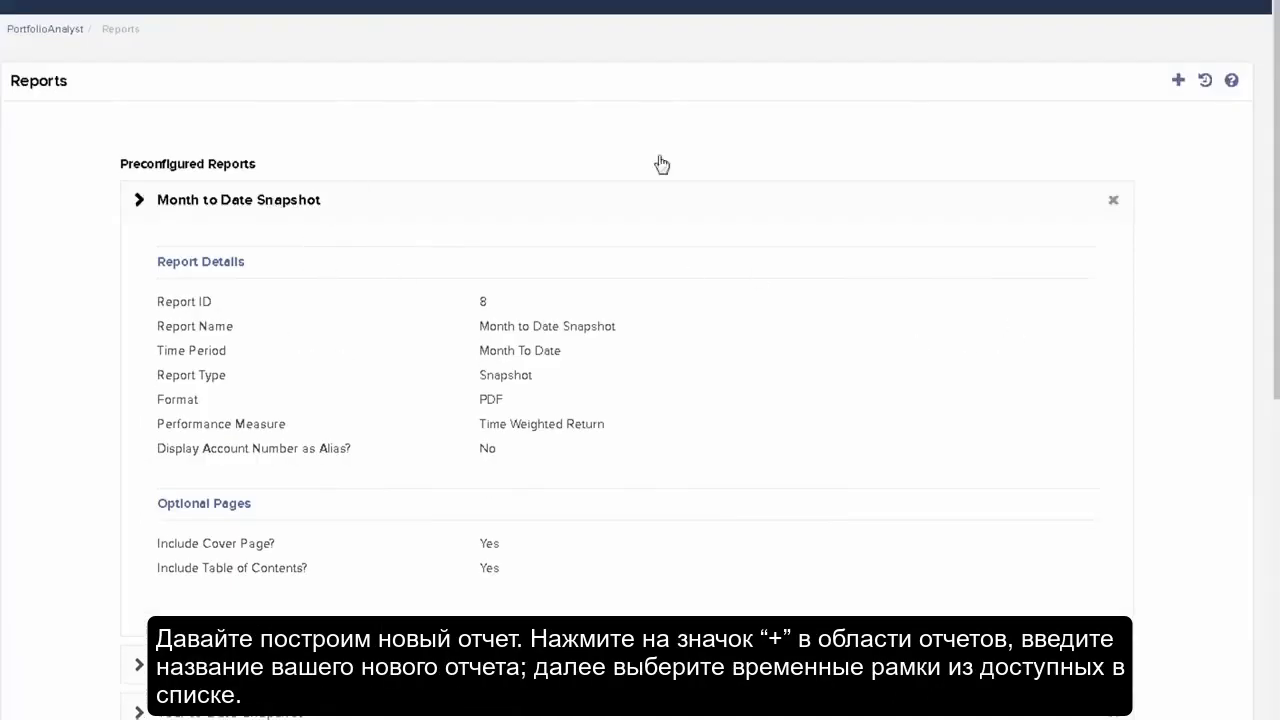
left_click(1178, 80)
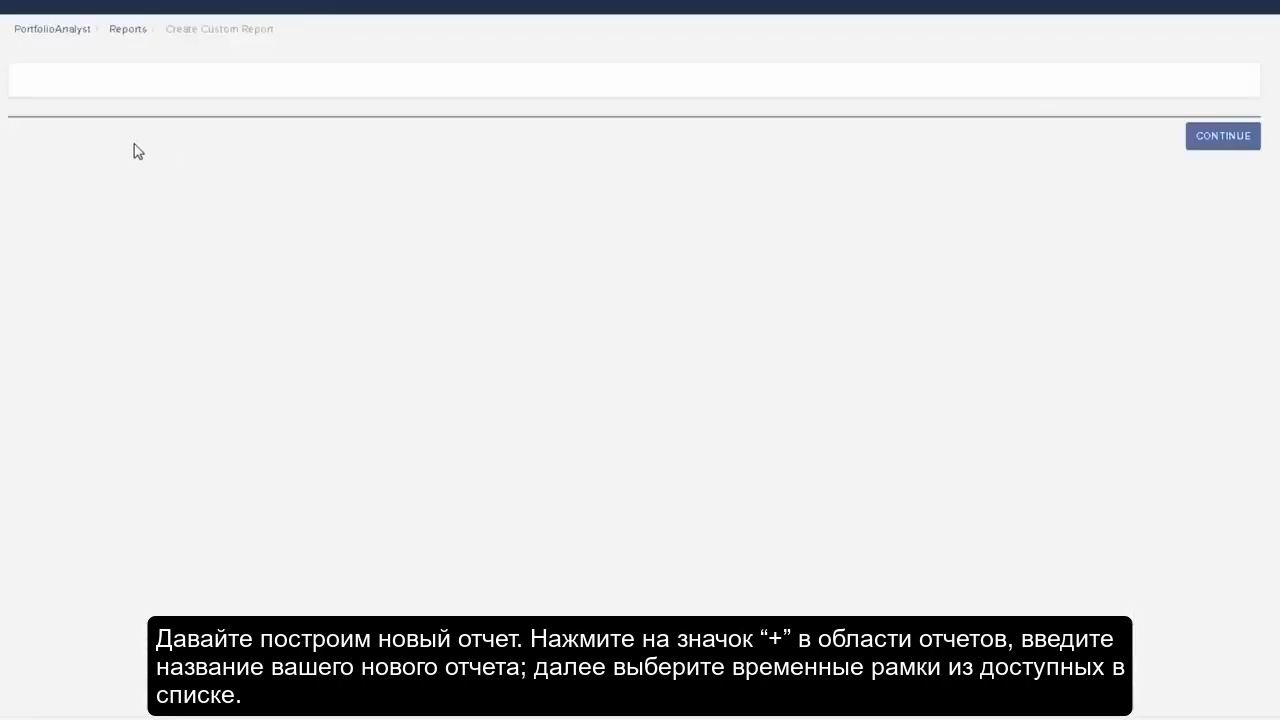
left_click(571, 153)
type("OverallTrade")
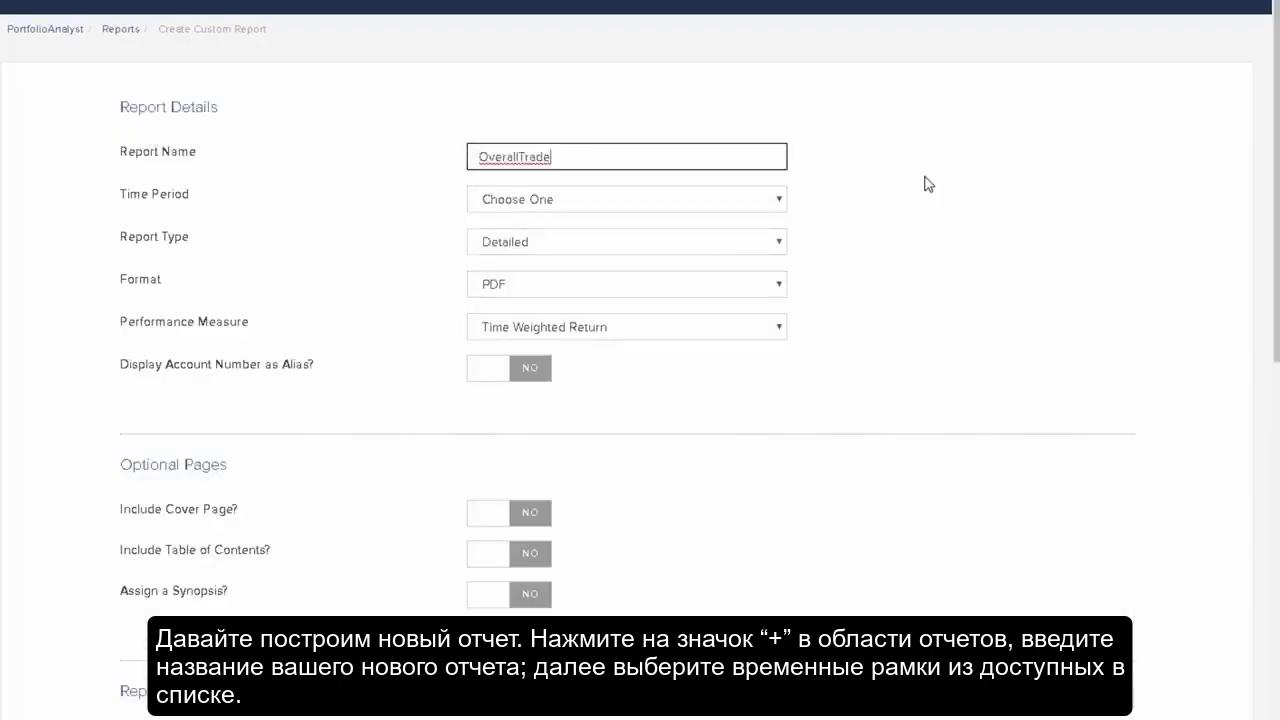
type("report")
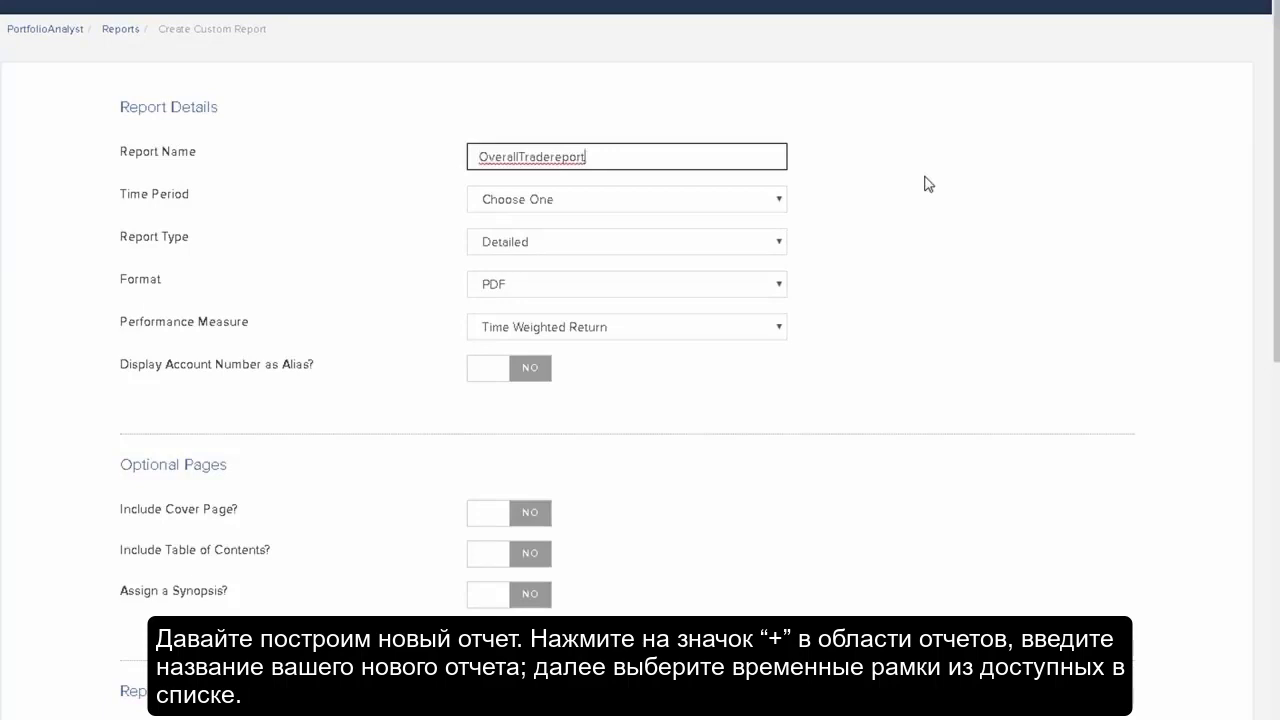
key("Tab")
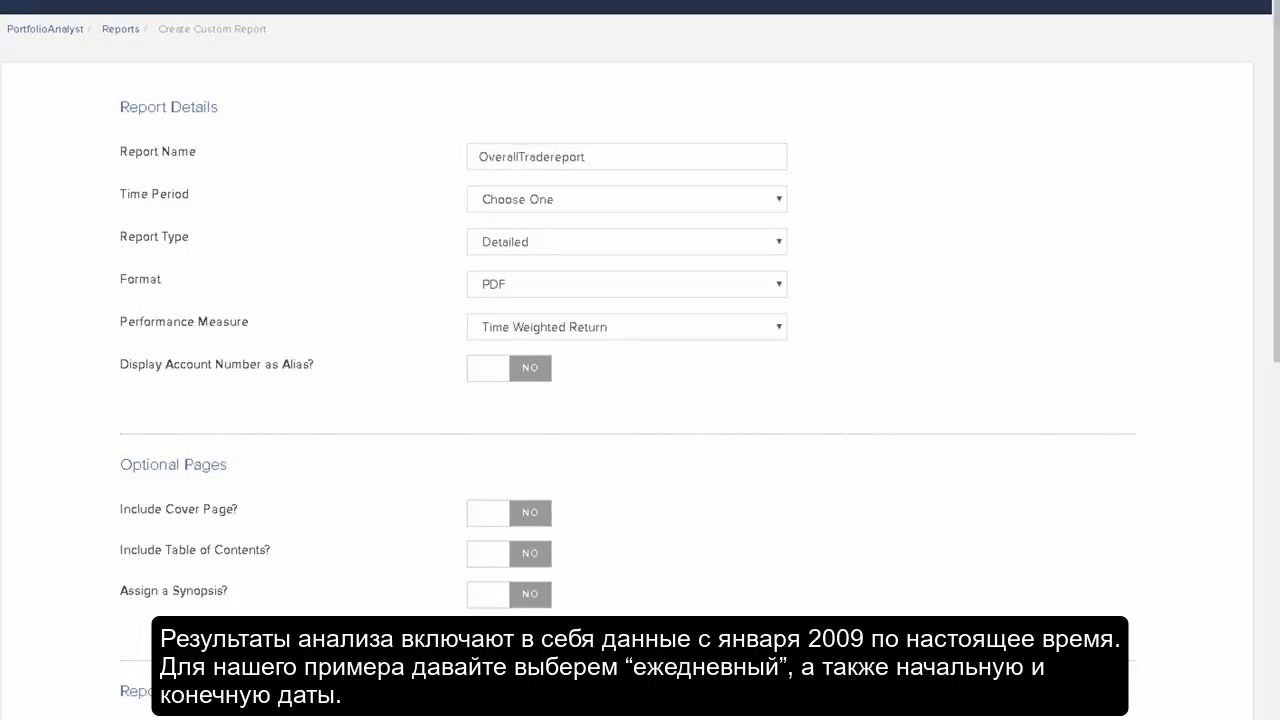
Set the time period to Daily with a from date of 2018-01-02
left_click(778, 205)
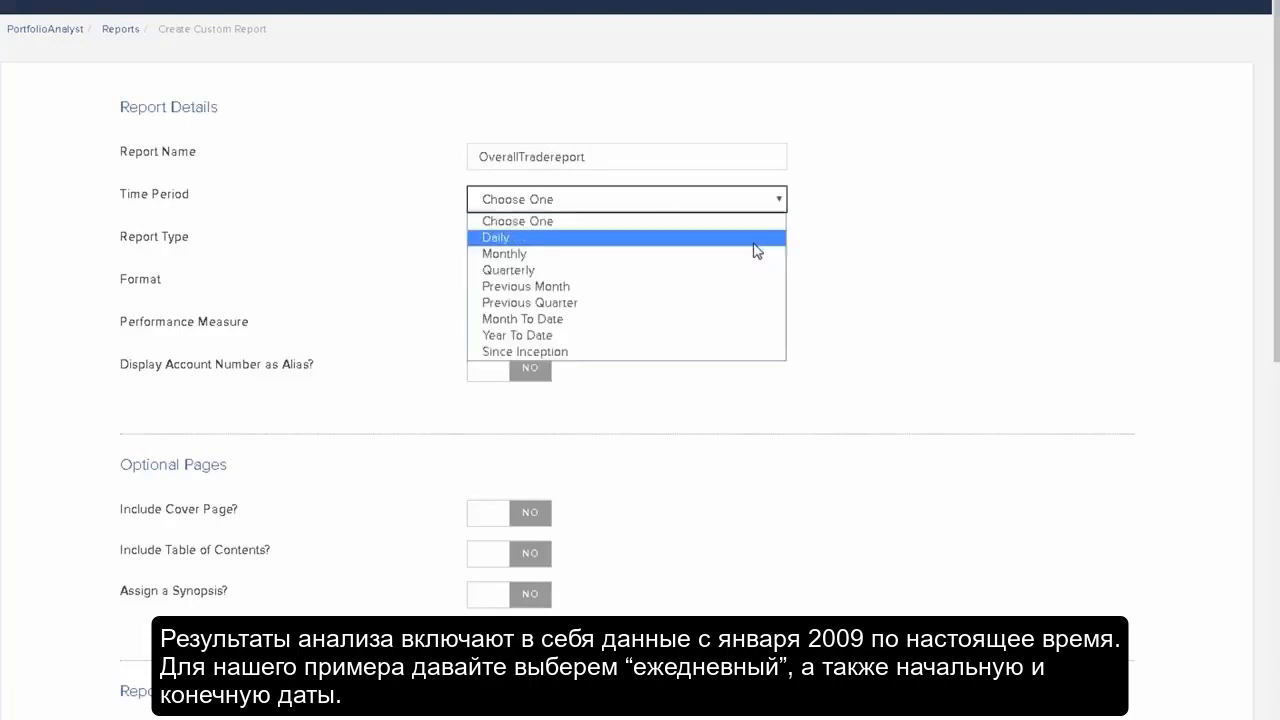
left_click(755, 242)
left_click(751, 241)
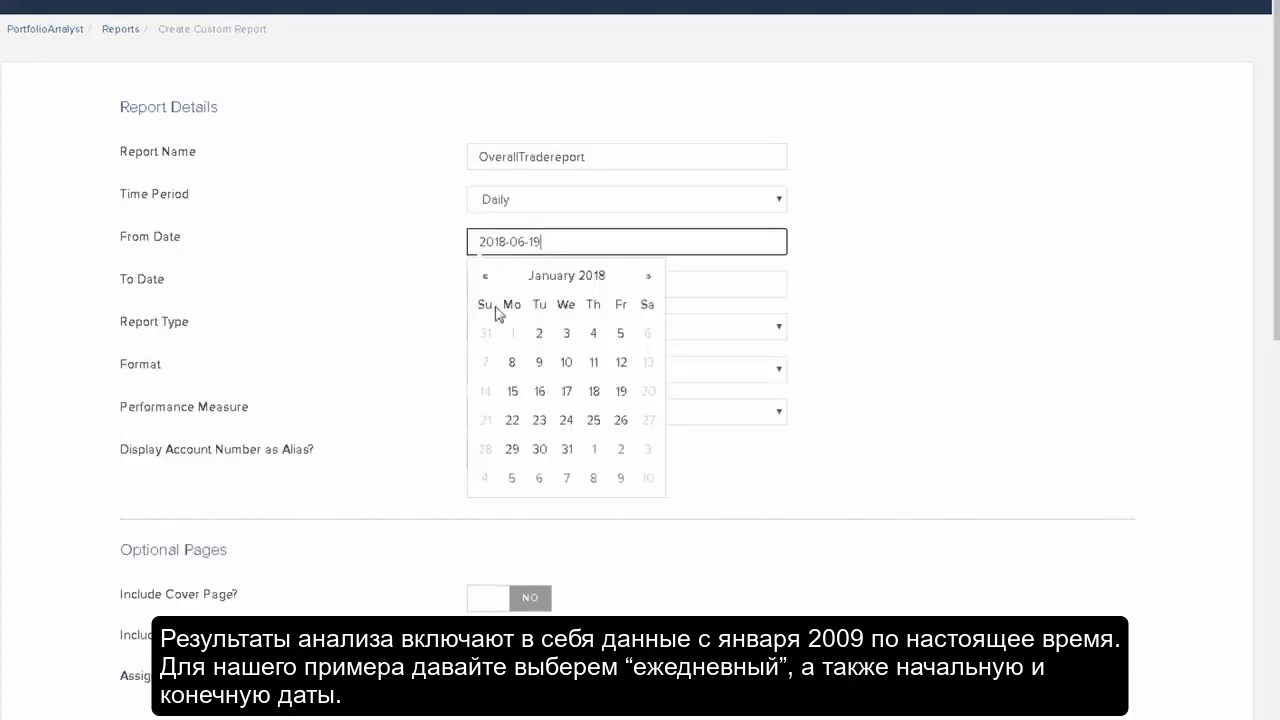
left_click(541, 338)
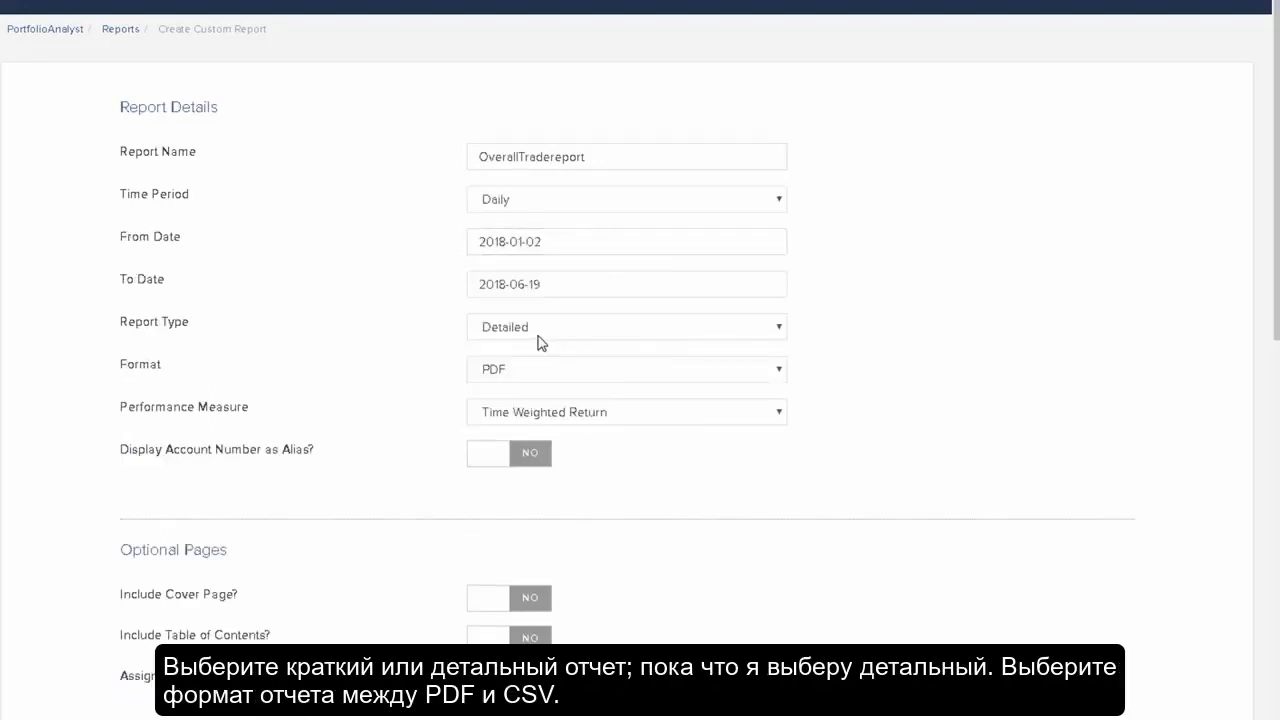
Keep the format as PDF and the performance measure as Time Weighted Return
left_click(779, 330)
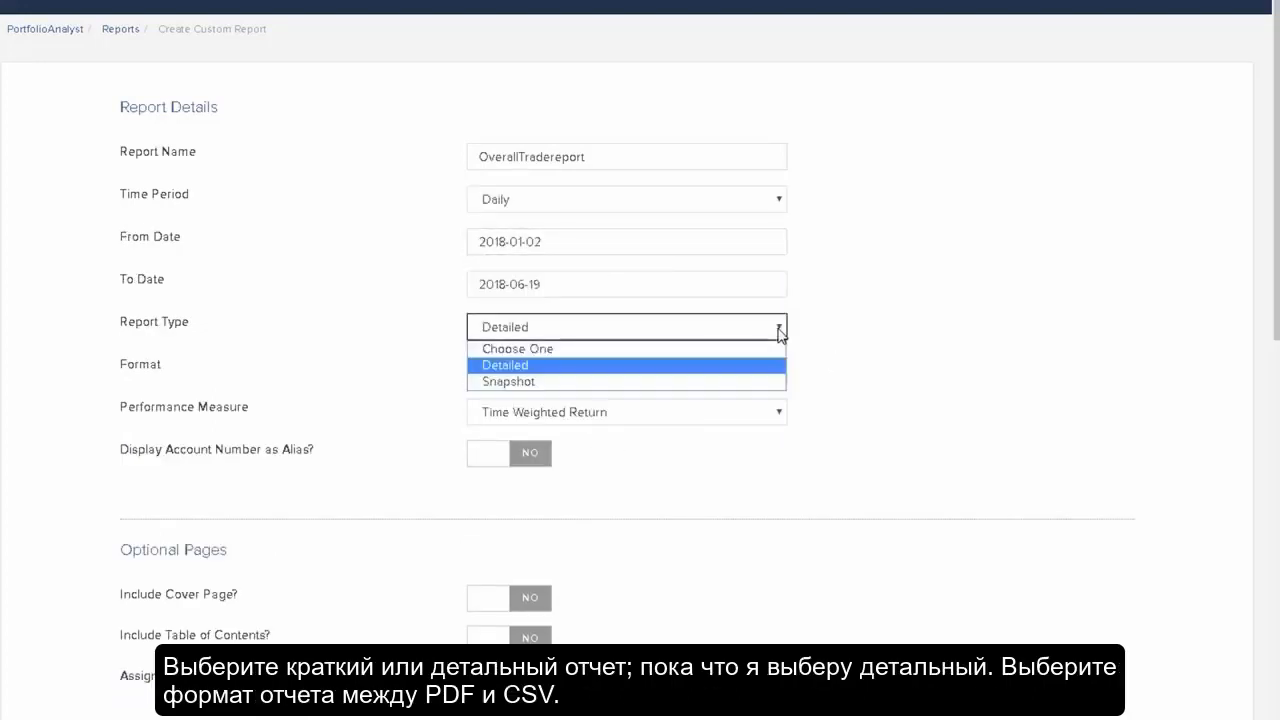
left_click(780, 334)
left_click(780, 372)
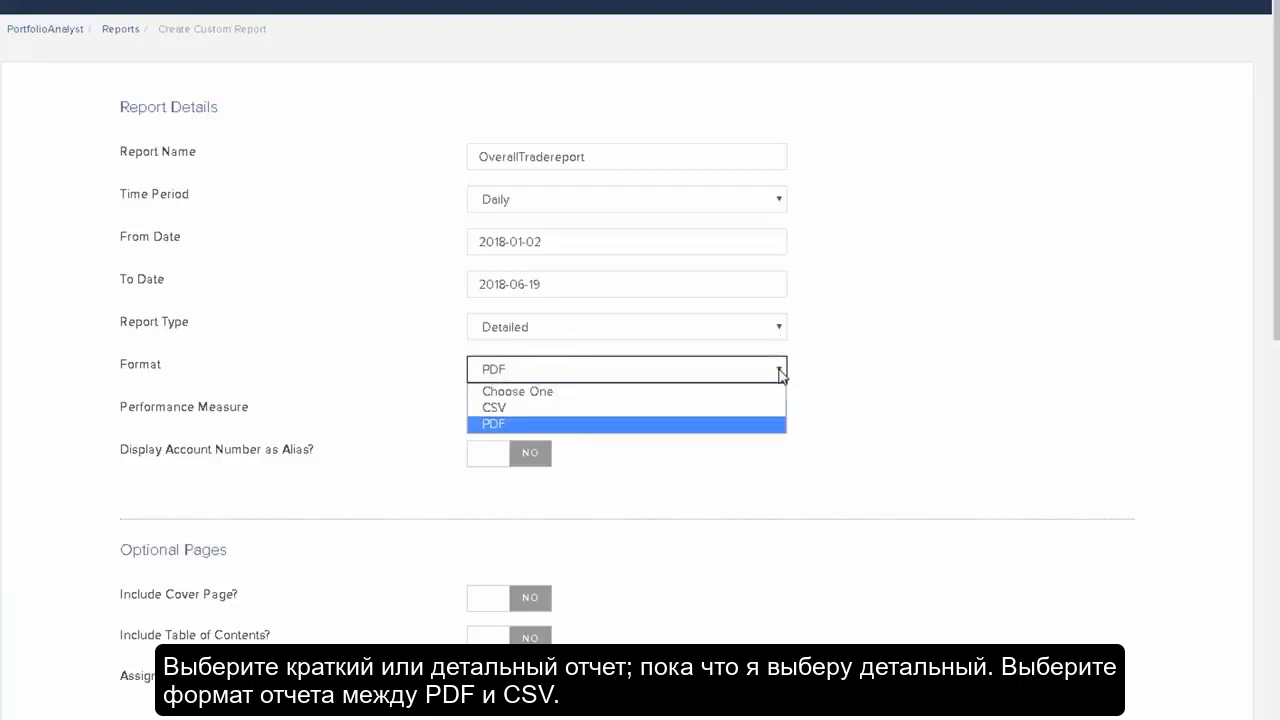
left_click(780, 372)
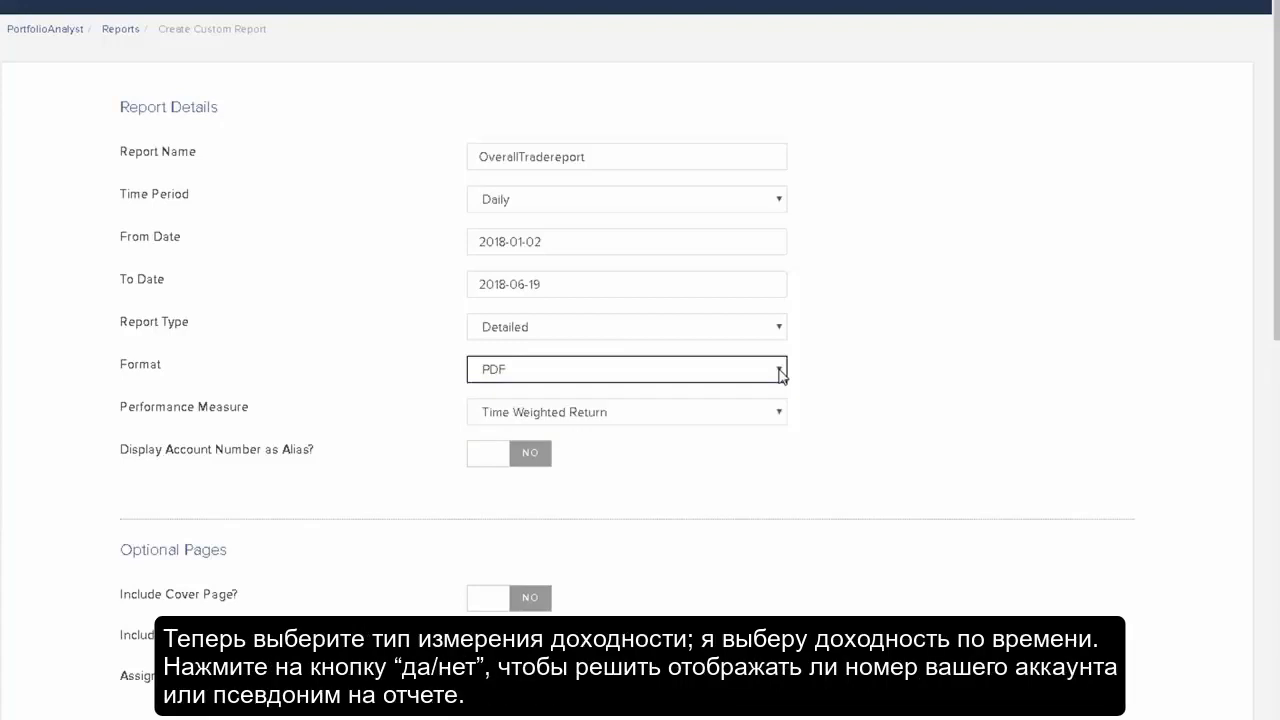
left_click(781, 418)
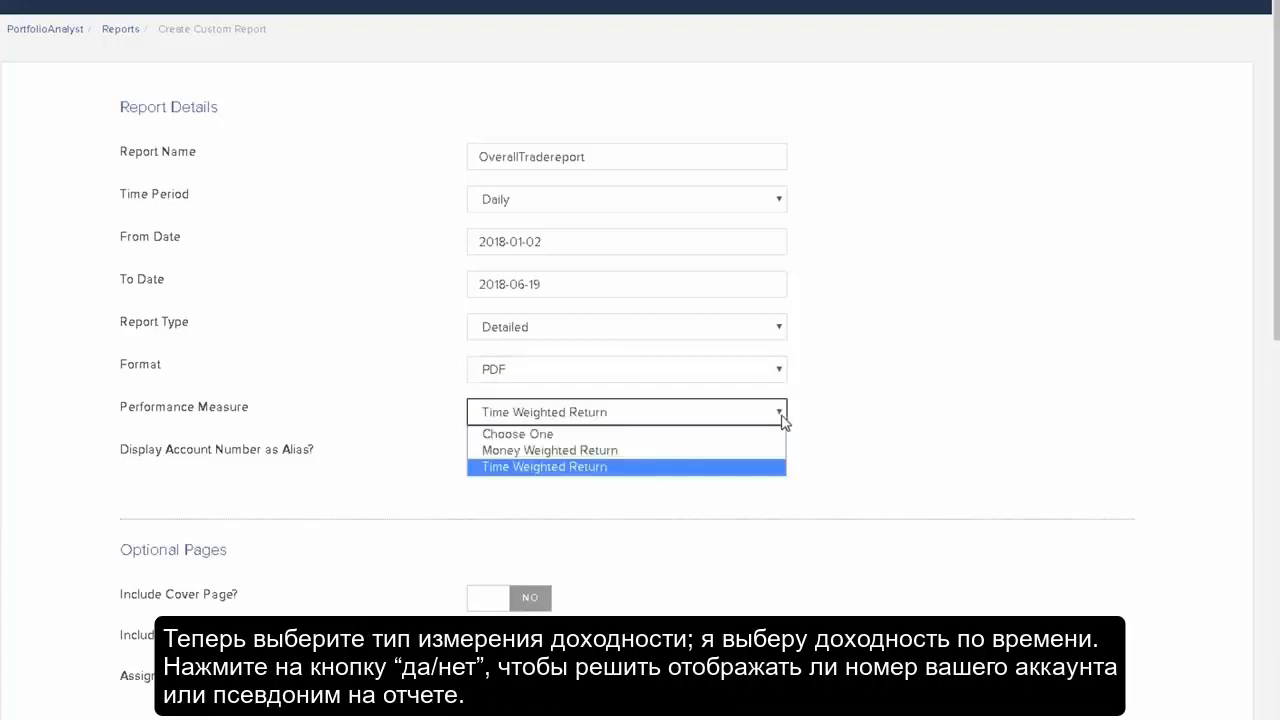
left_click(776, 470)
Turn on displaying the account number as alias
left_click(530, 456)
left_click(530, 456)
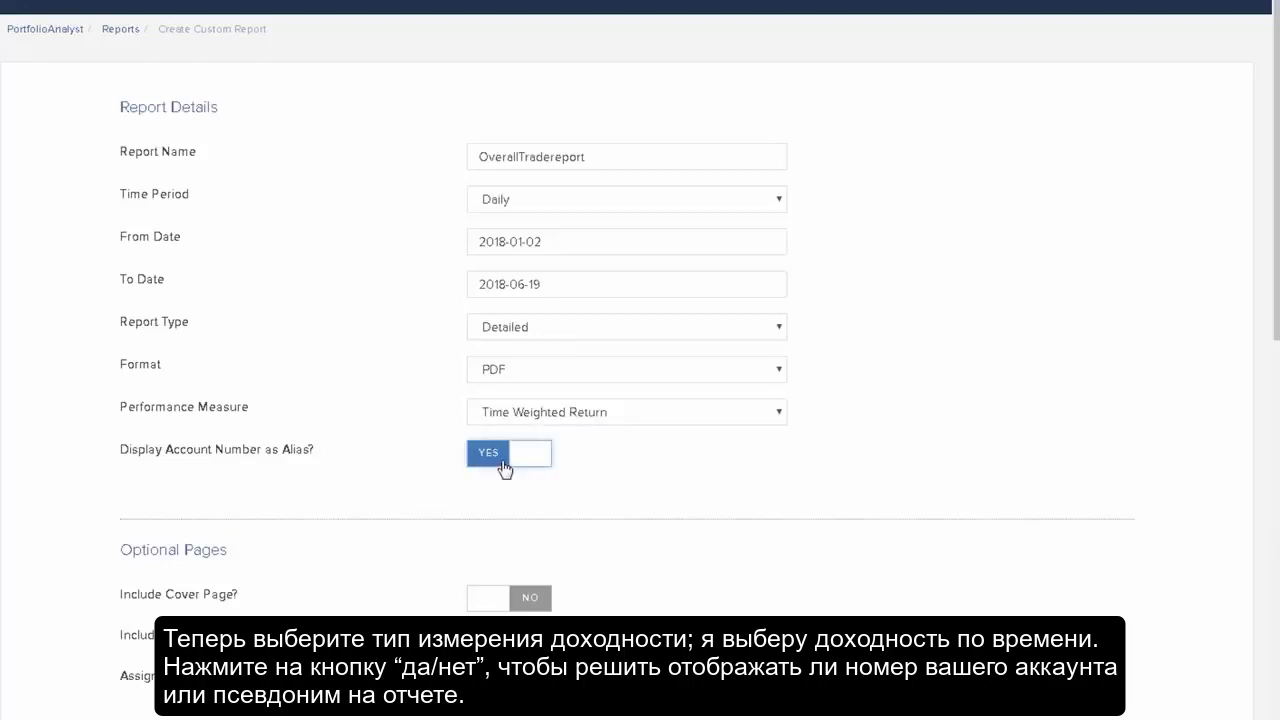
left_click(504, 460)
left_click(540, 462)
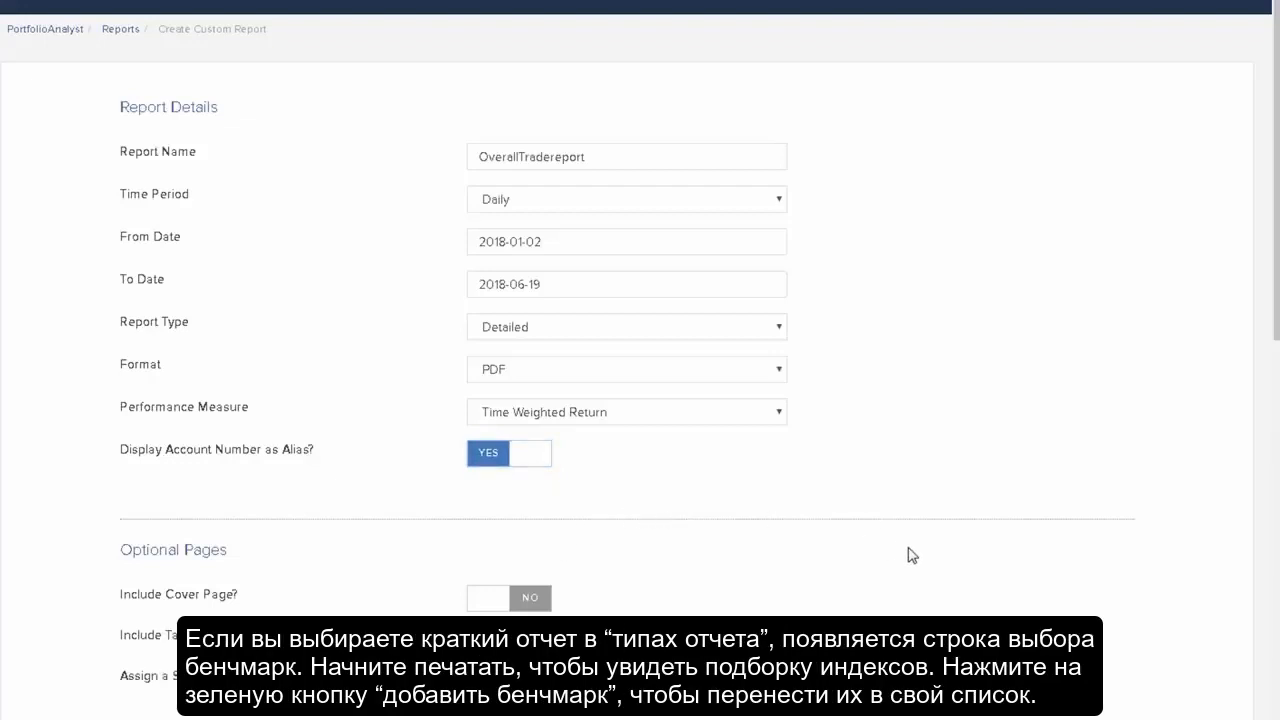
Change the report type to Snapshot and add the S&P 500 Stock Index (SPX) benchmark found by searching spx
left_click(780, 333)
left_click(778, 382)
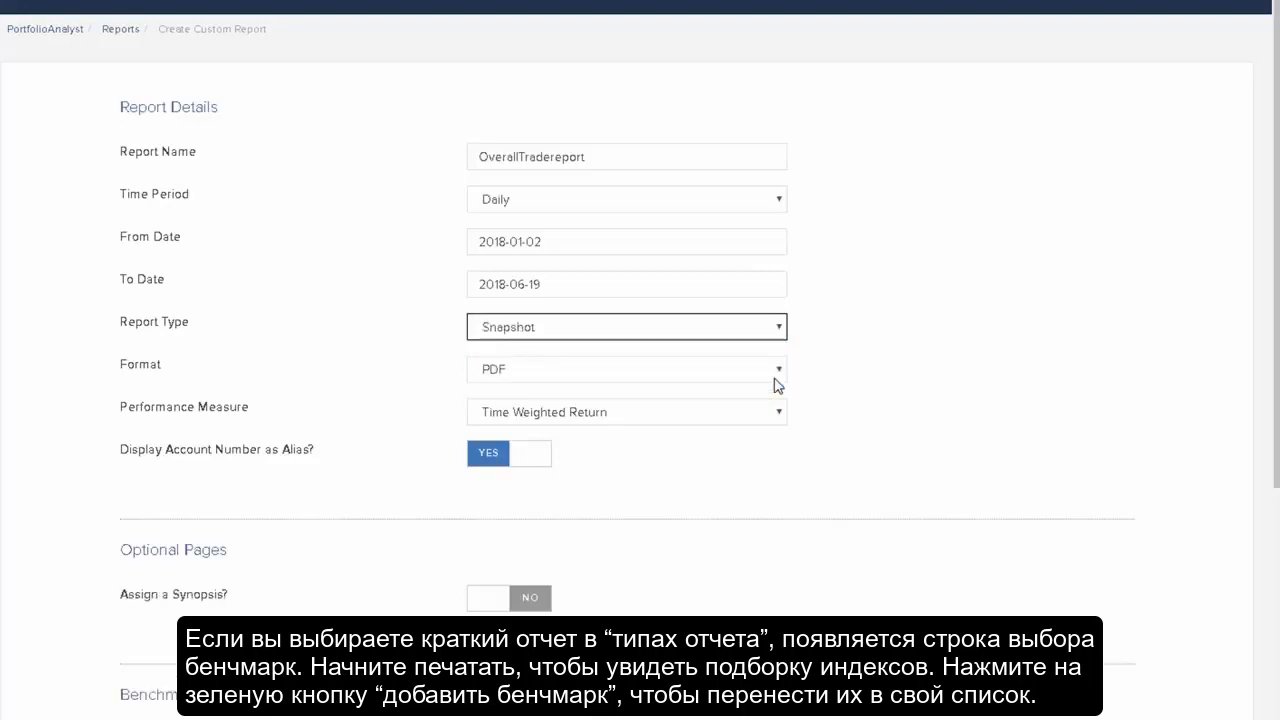
scroll(898, 488, "down", 3)
left_click(250, 382)
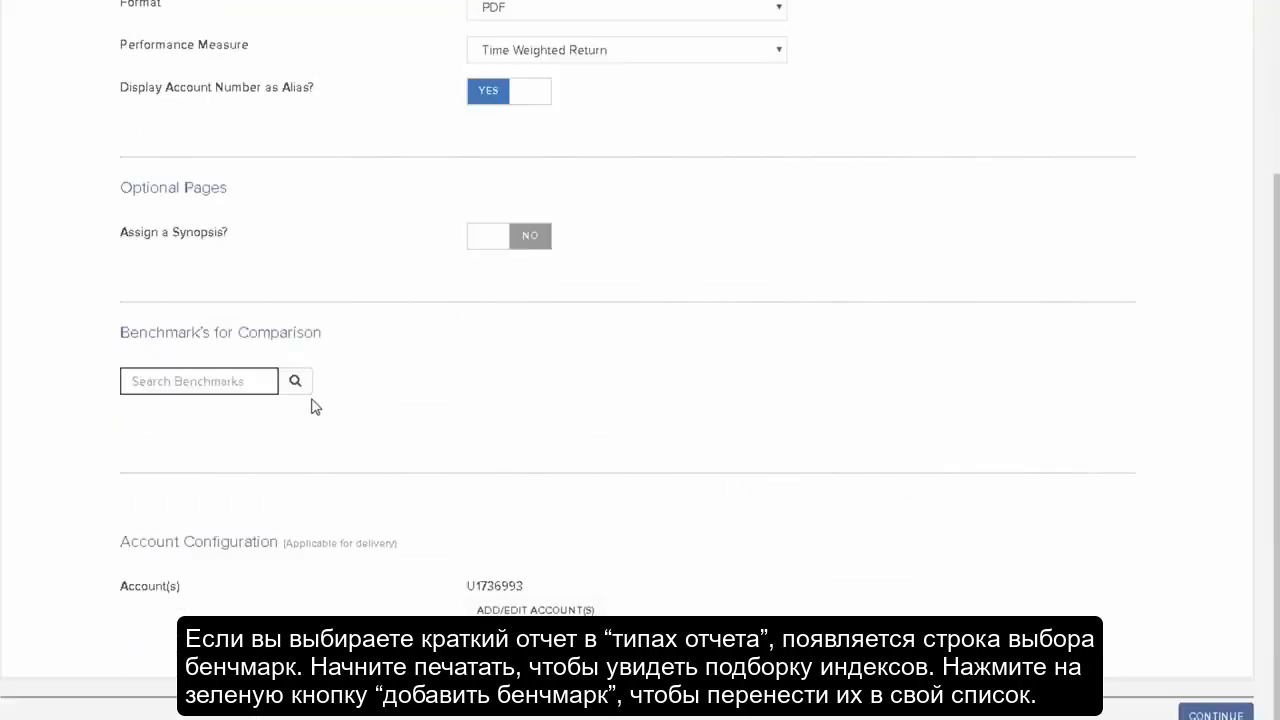
type("spy")
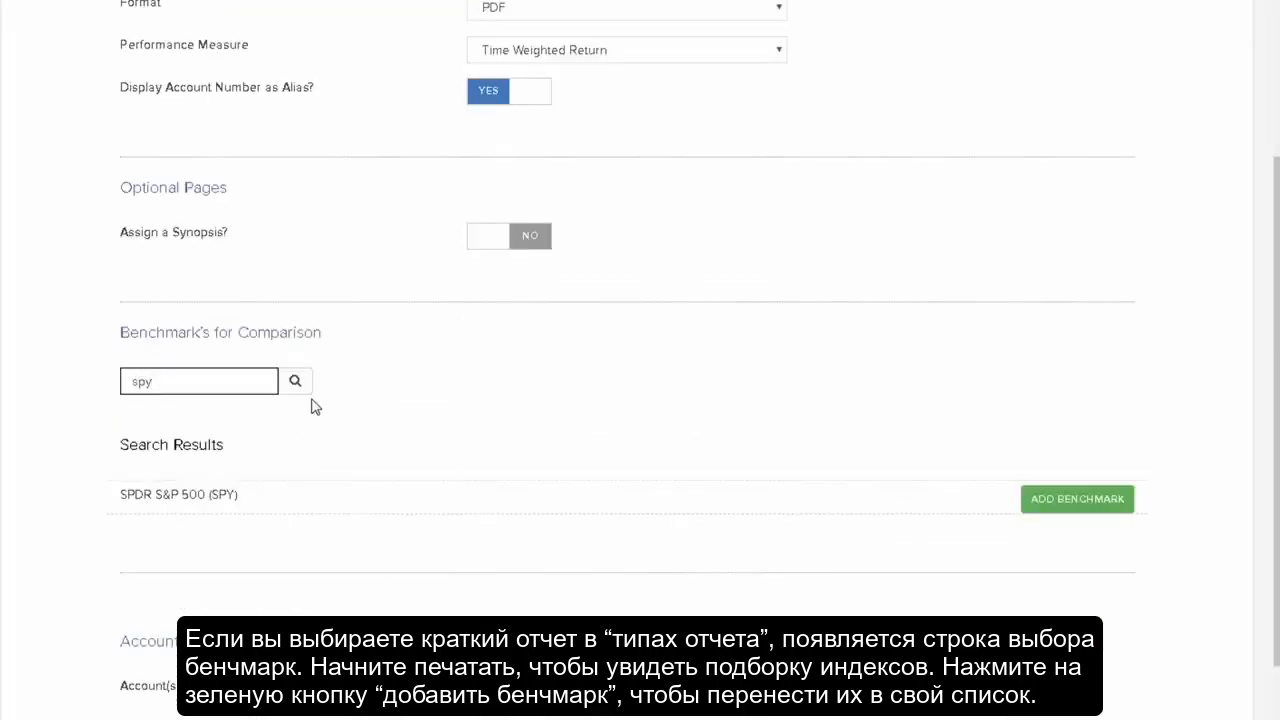
key("BackSpace")
type("x")
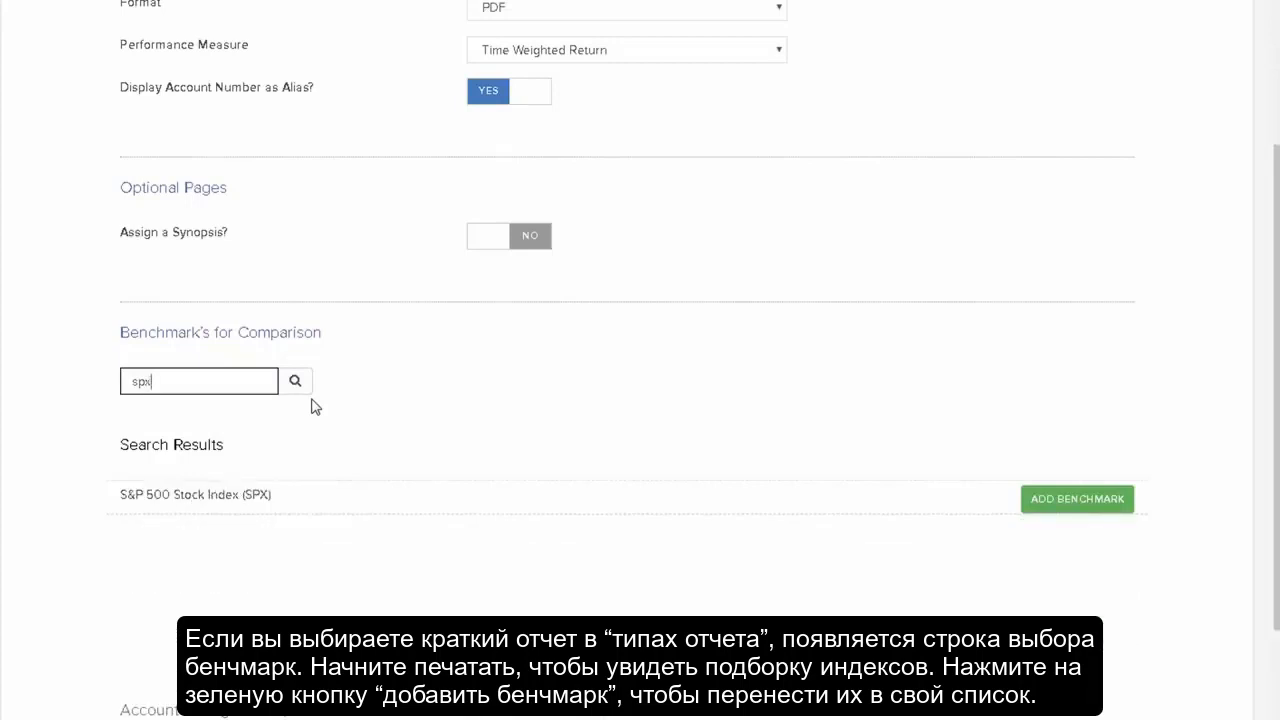
left_click(1077, 499)
Continue to the report review and create the custom report
scroll(1150, 600, "down", 3)
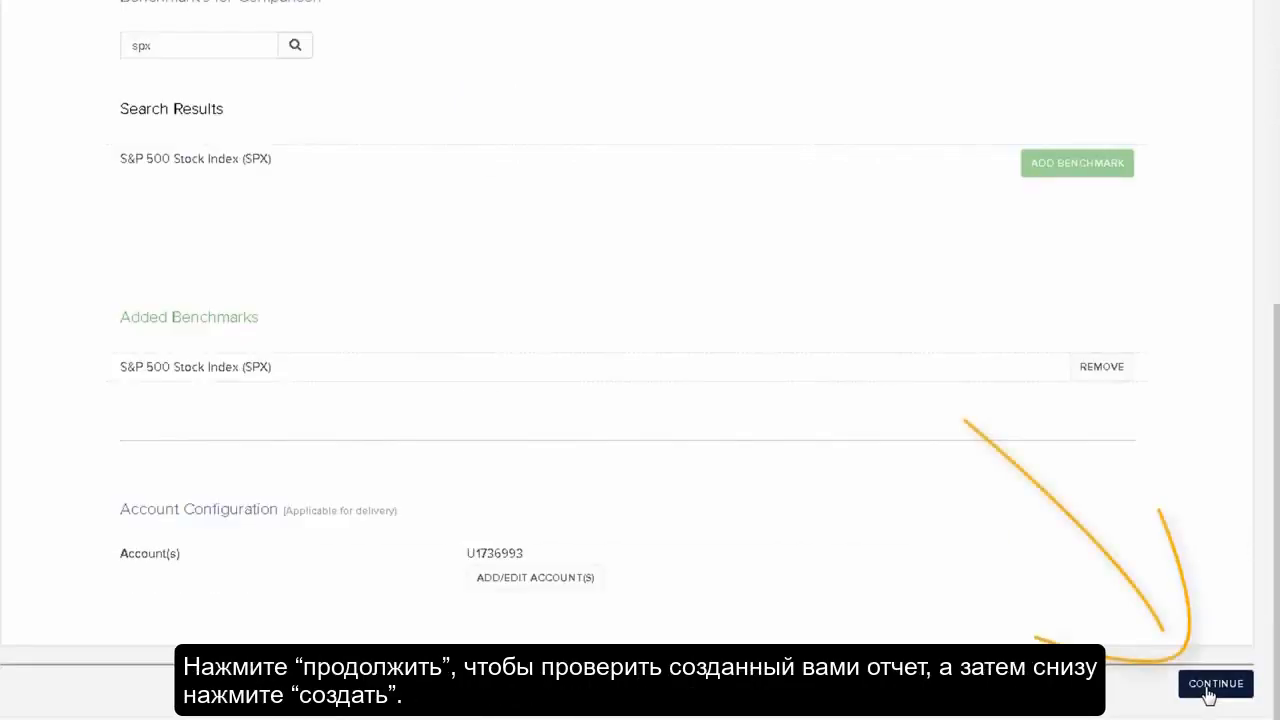
left_click(1212, 684)
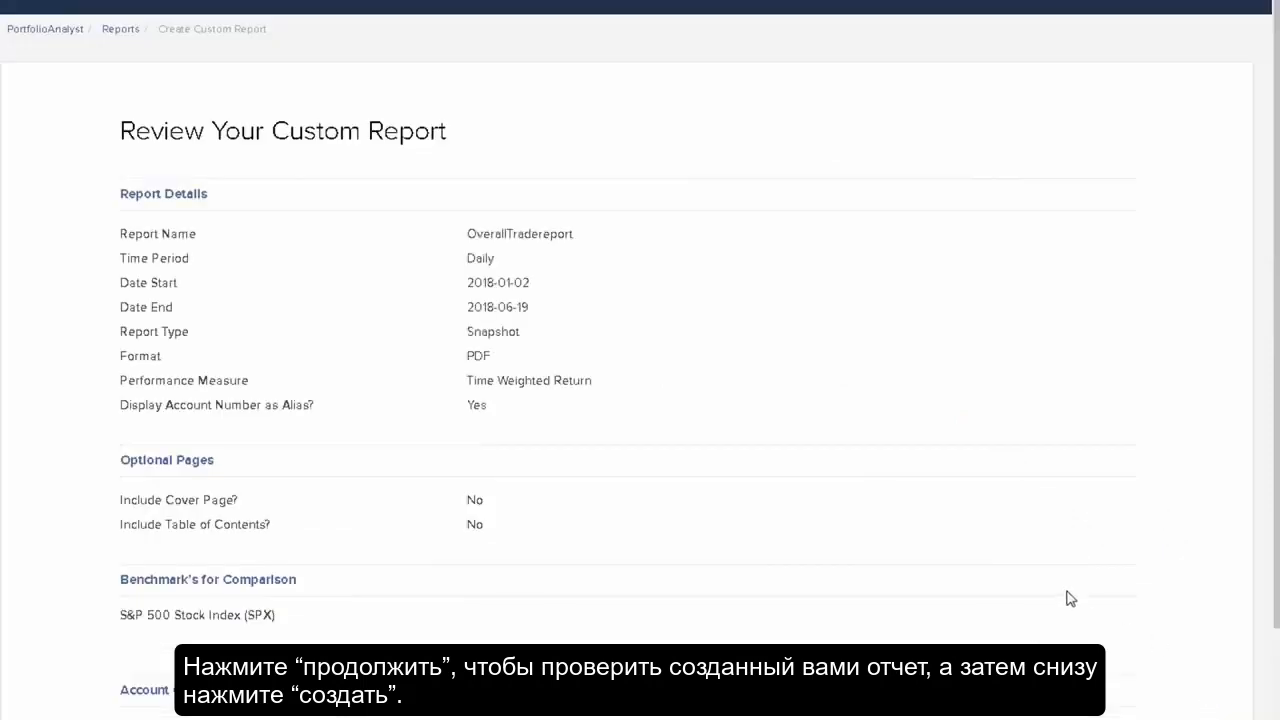
scroll(1068, 597, "down", 3)
left_click(1222, 683)
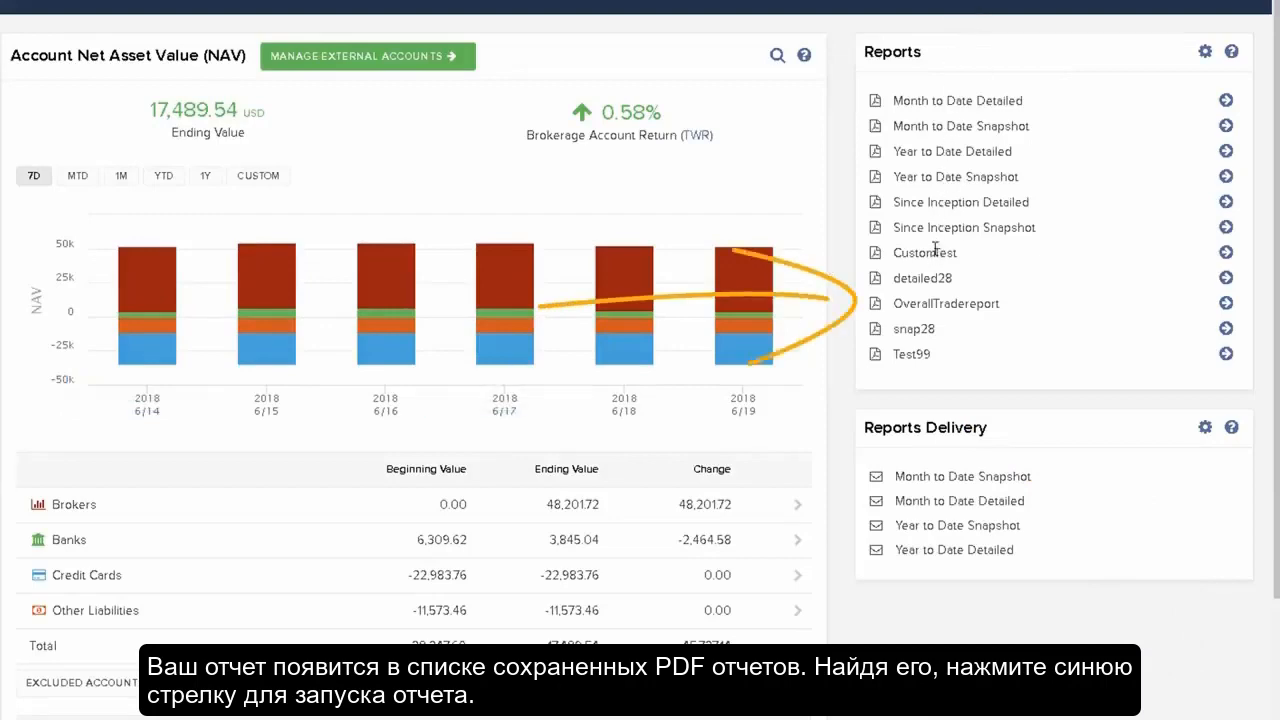
Run the OverallTradereport report from the reports list
left_click(1225, 304)
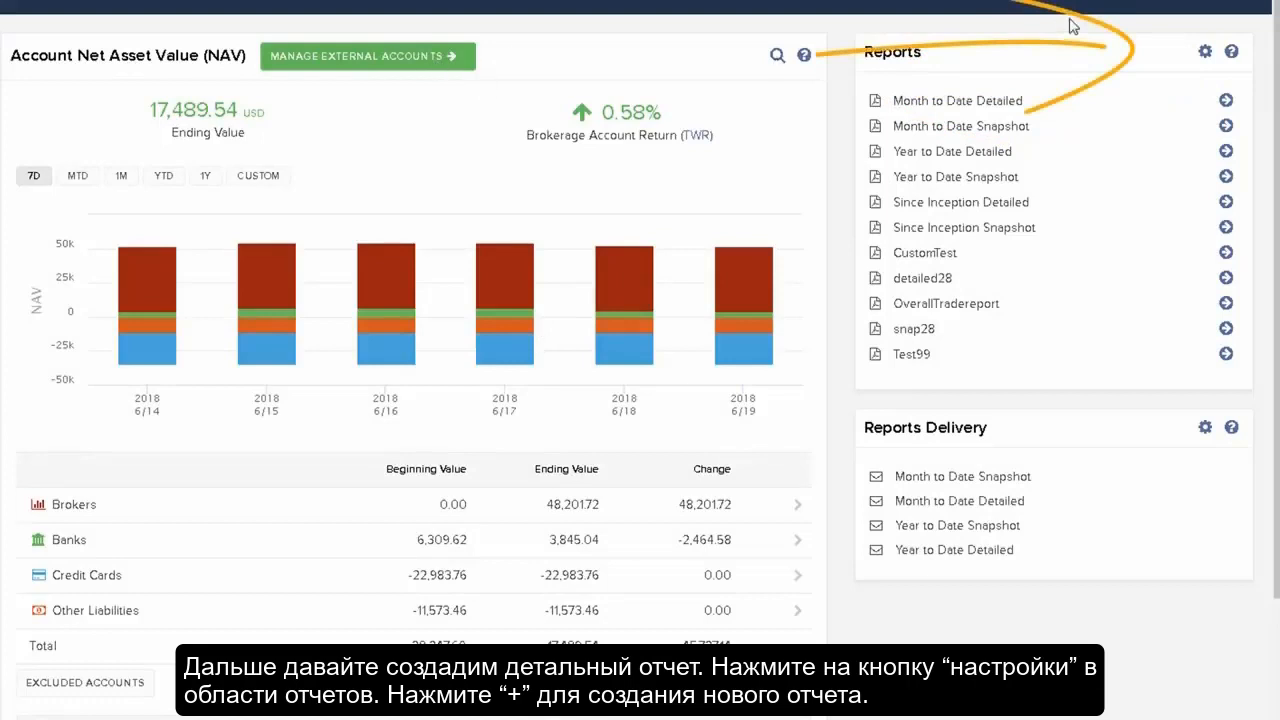
Open the reports settings and start another custom report named Second
left_click(1207, 52)
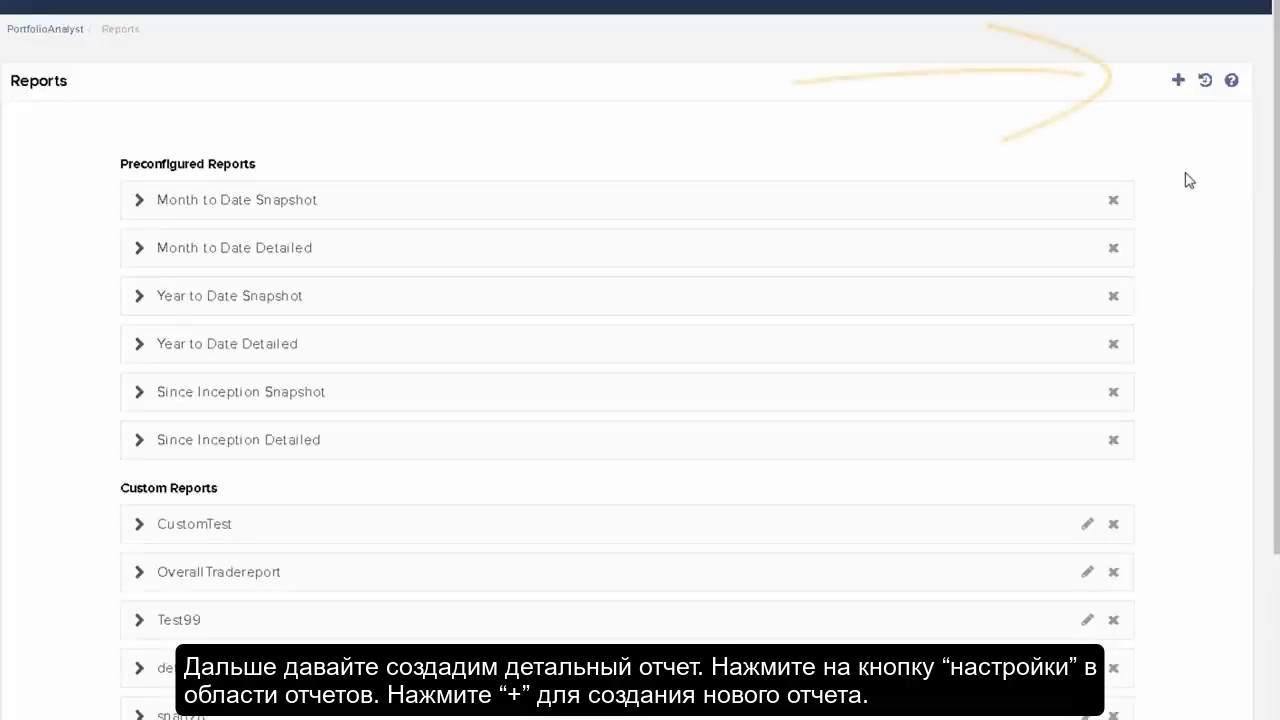
left_click(1178, 80)
left_click(552, 156)
type("Se")
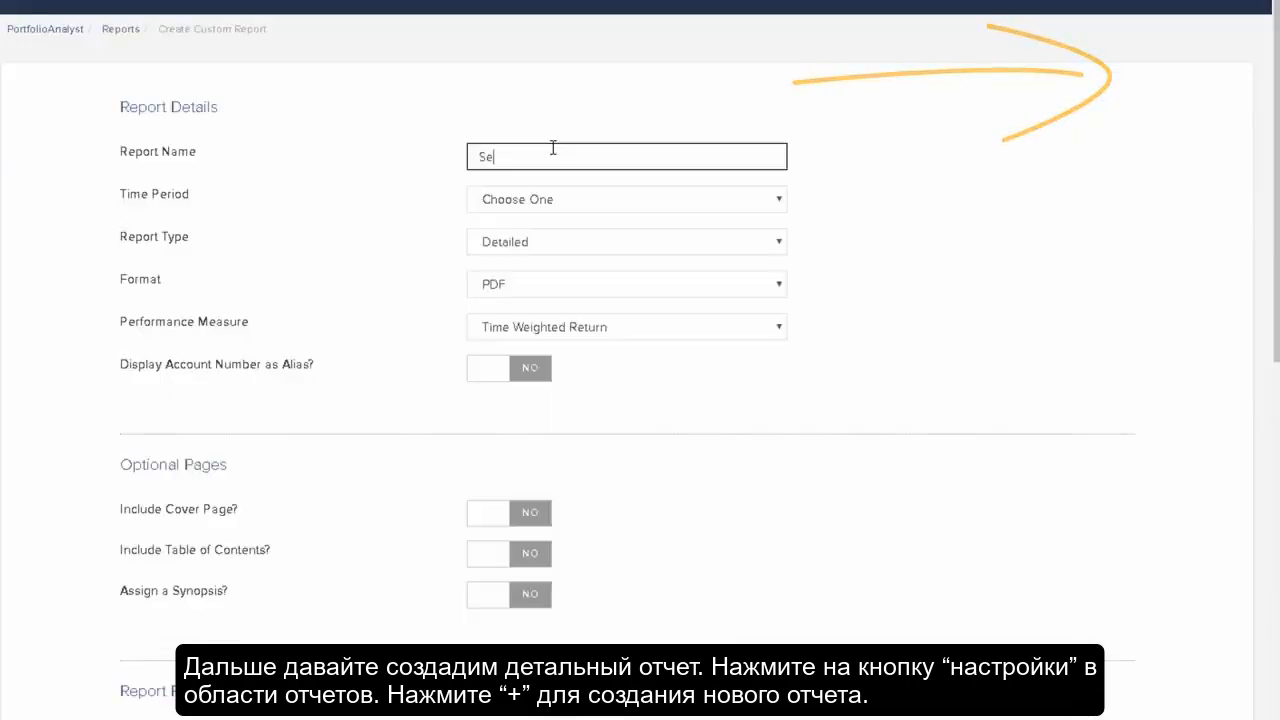
type("cond")
key("Tab")
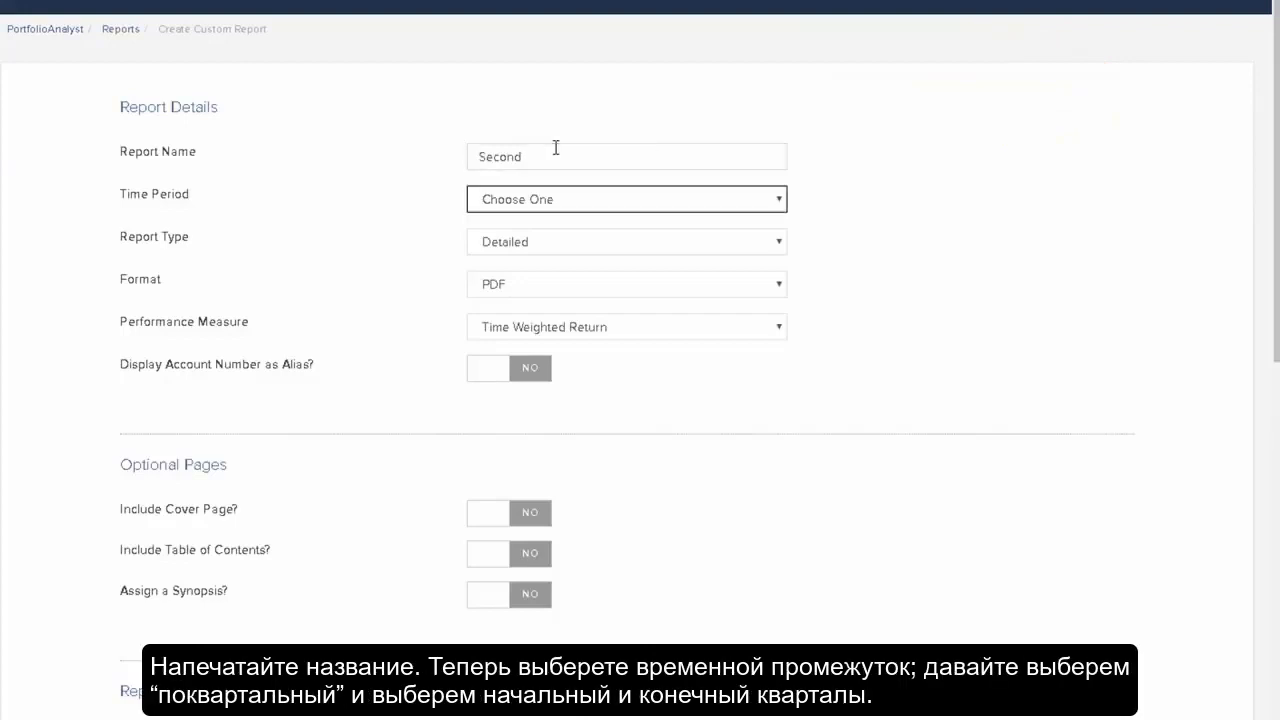
Set the time period to Quarterly, starting 2009Q1 and ending 2018Q1
left_click(785, 202)
left_click(500, 272)
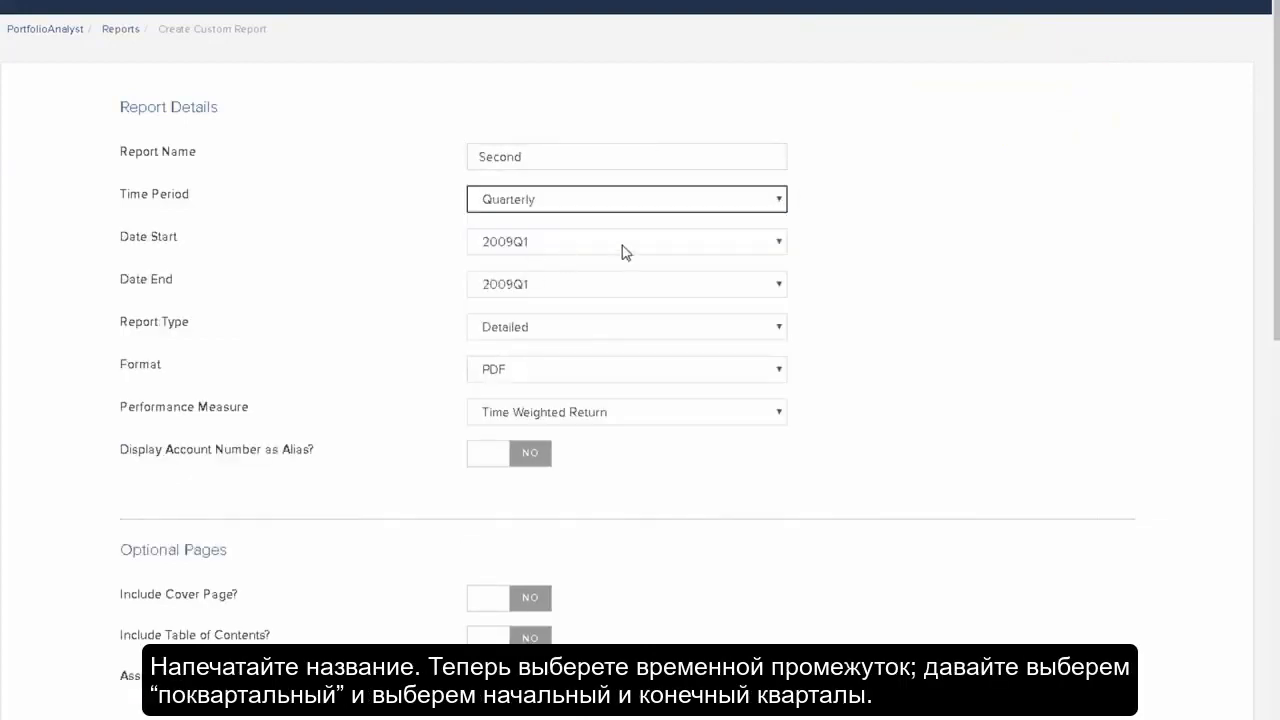
left_click(778, 285)
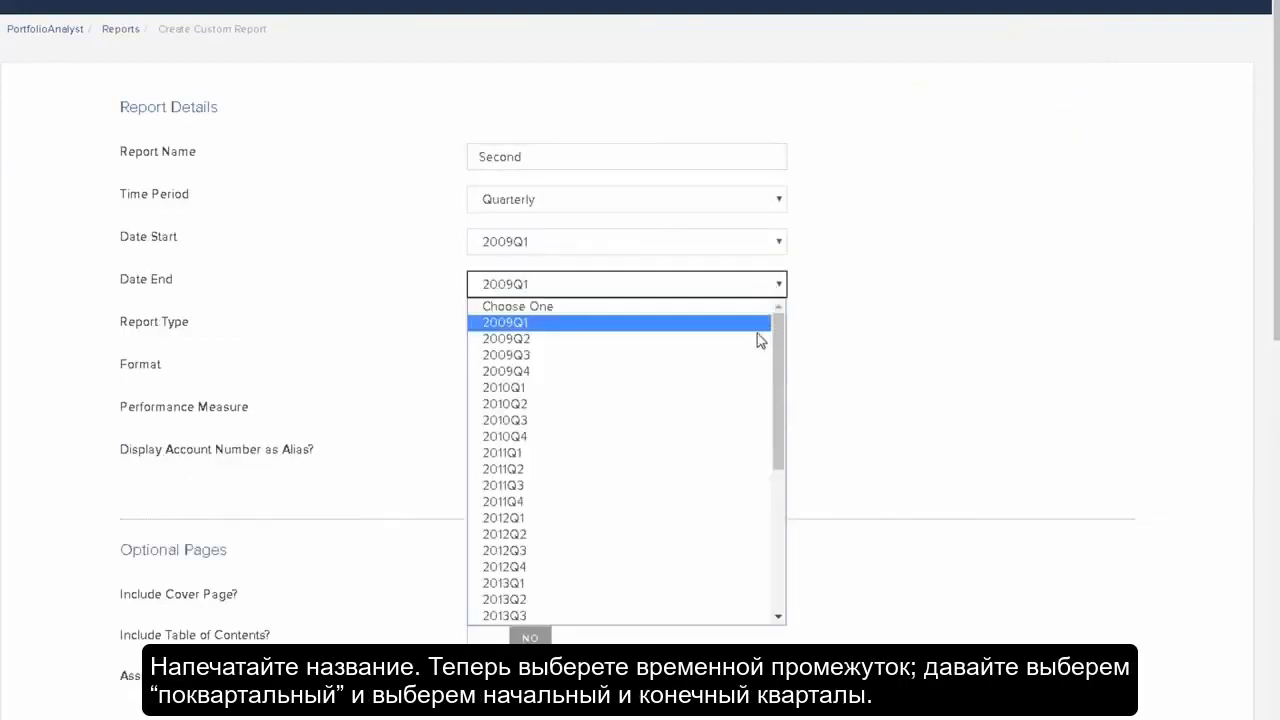
left_click_drag(783, 347, 774, 520)
left_click(612, 608)
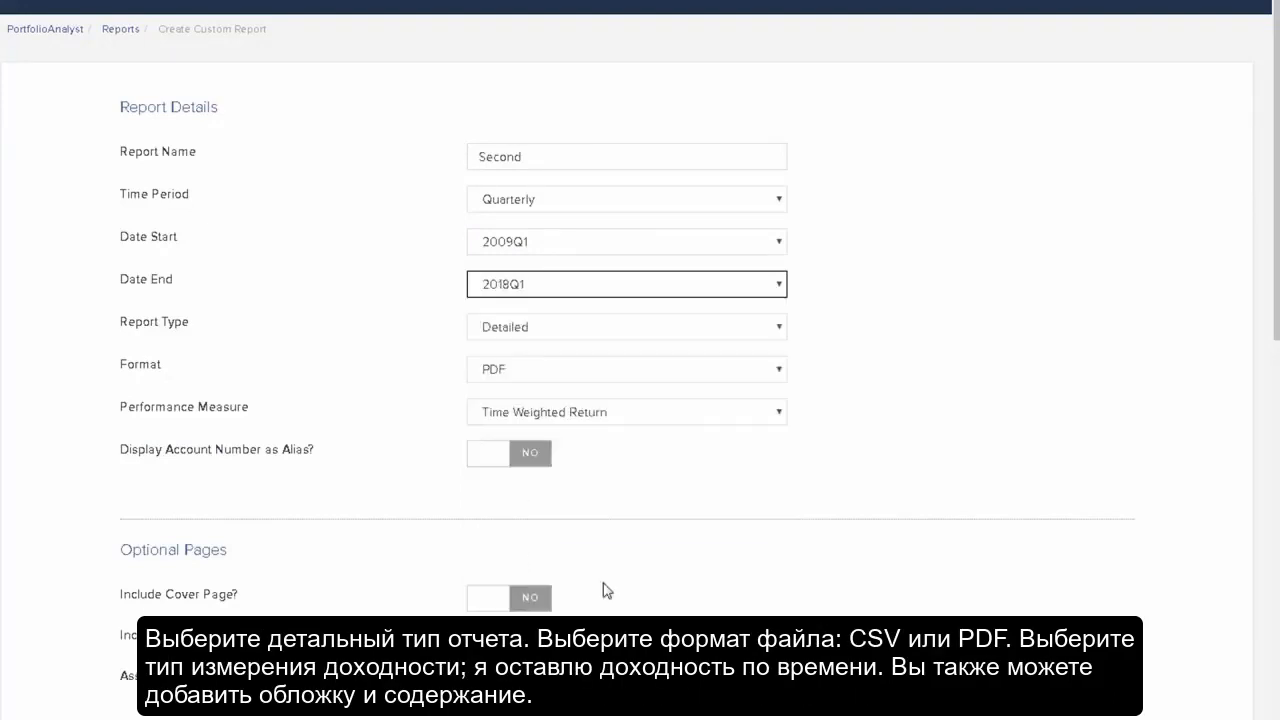
Keep the report type Detailed, format PDF and performance measure Time Weighted Return
left_click(622, 332)
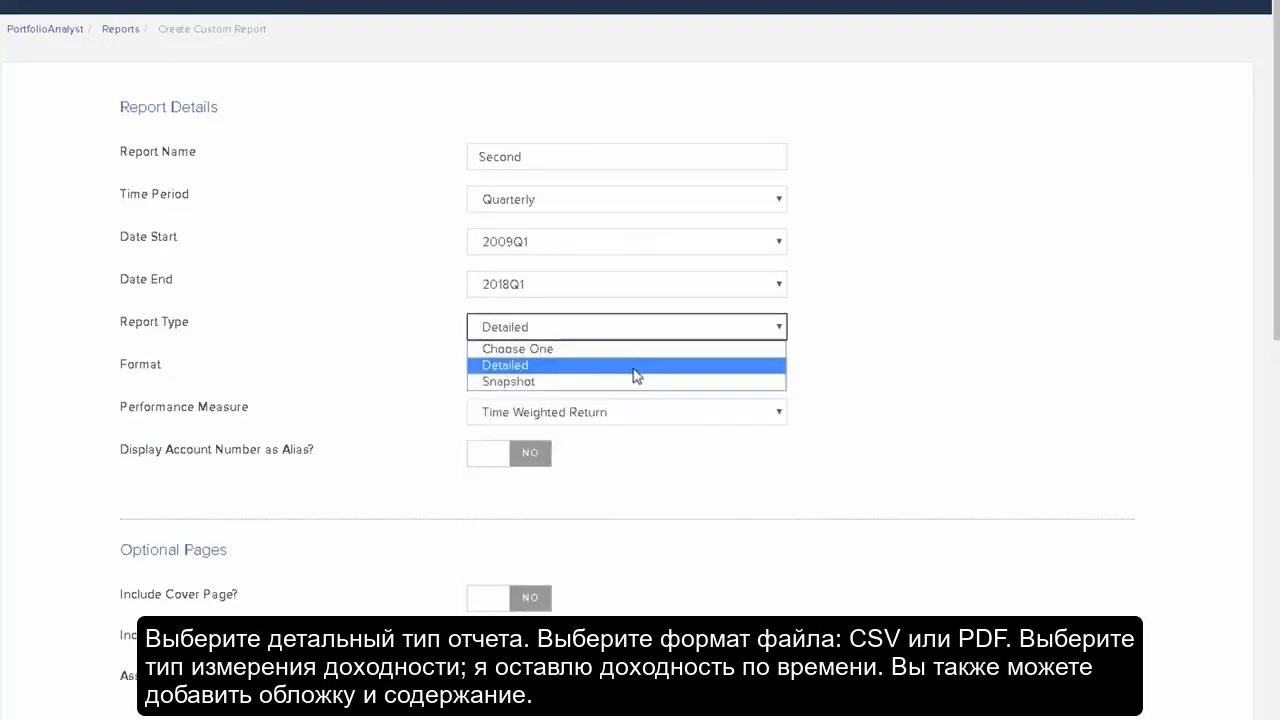
left_click(631, 366)
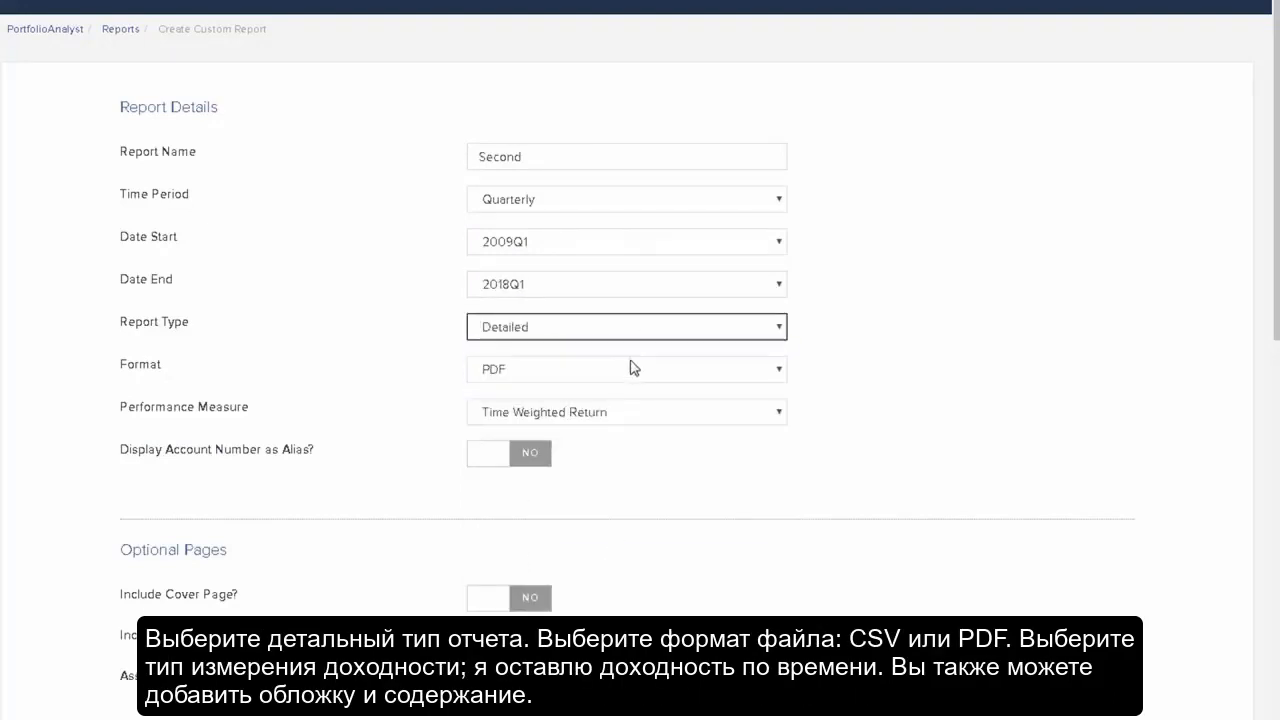
left_click(777, 371)
left_click(757, 425)
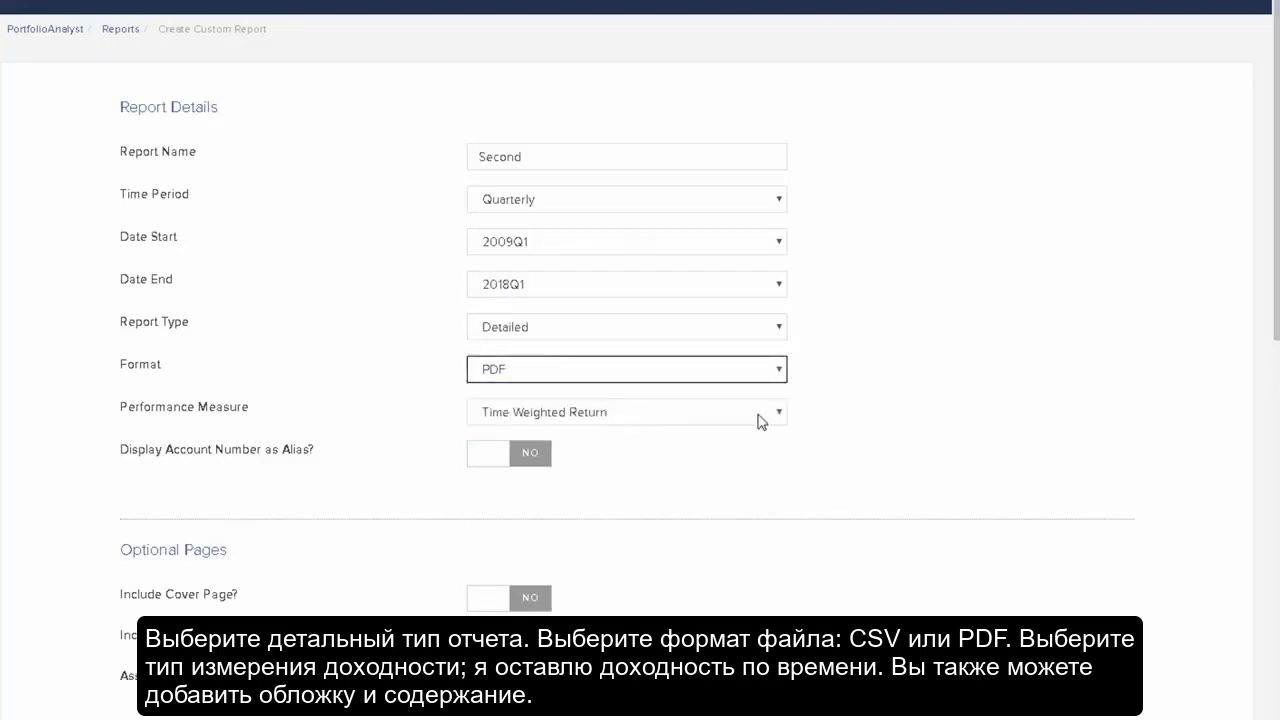
left_click(780, 420)
left_click(714, 467)
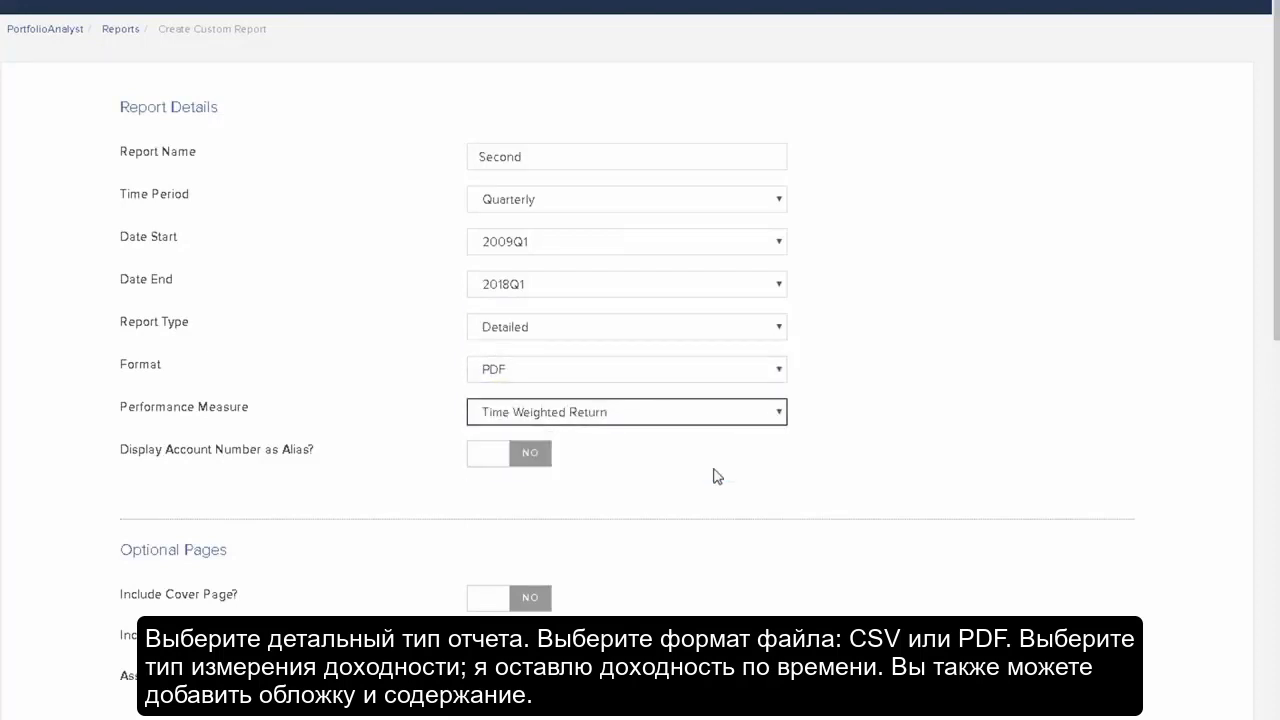
Turn on the account number alias and include a cover page
left_click(538, 460)
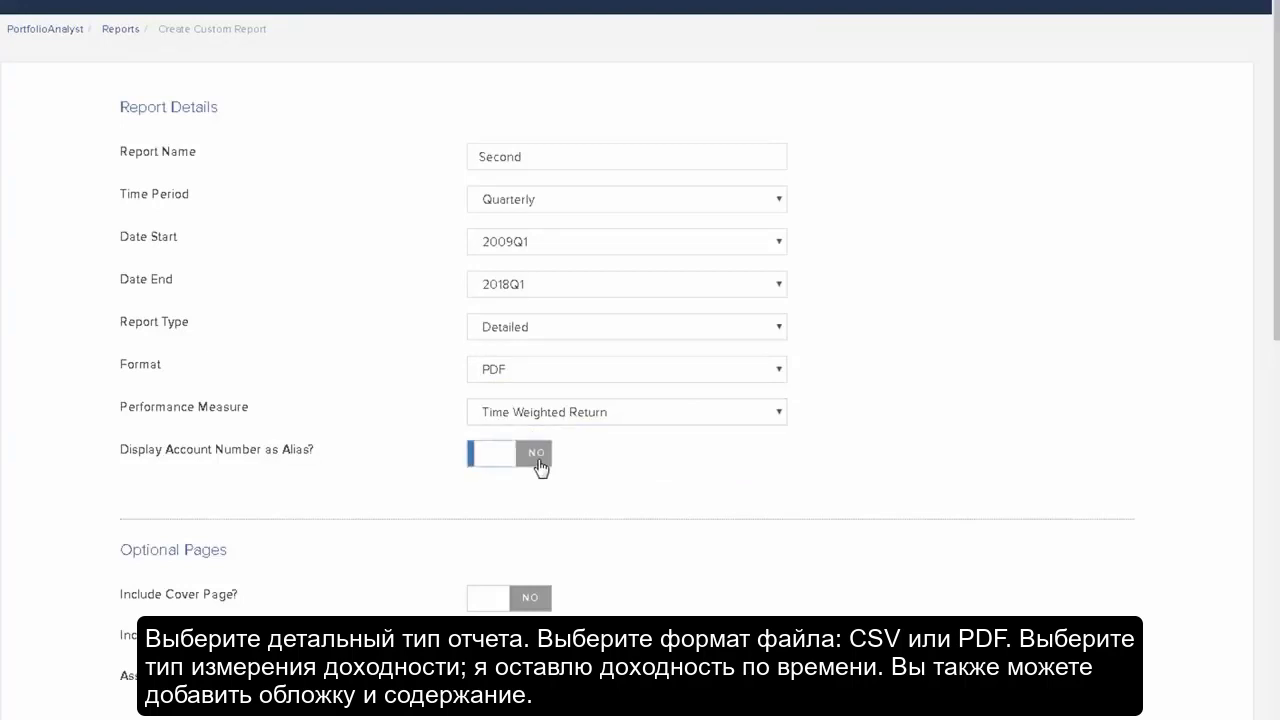
left_click(539, 601)
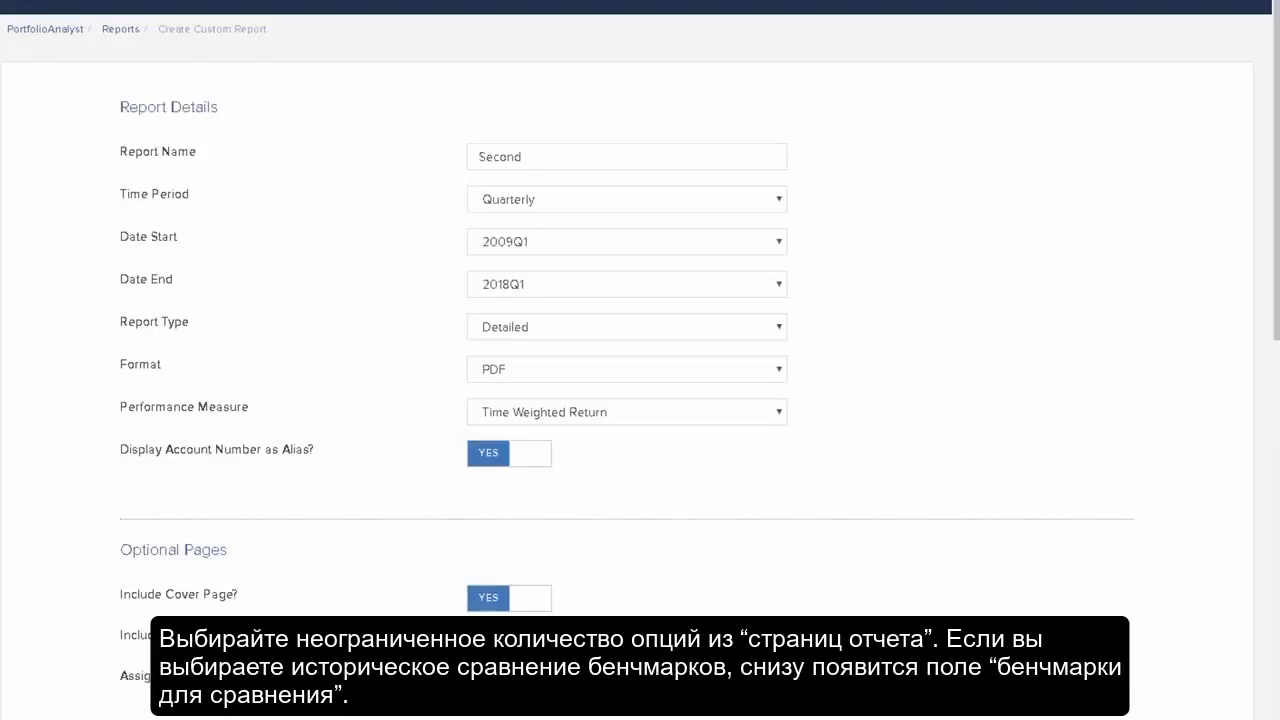
scroll(1043, 574, "down", 4)
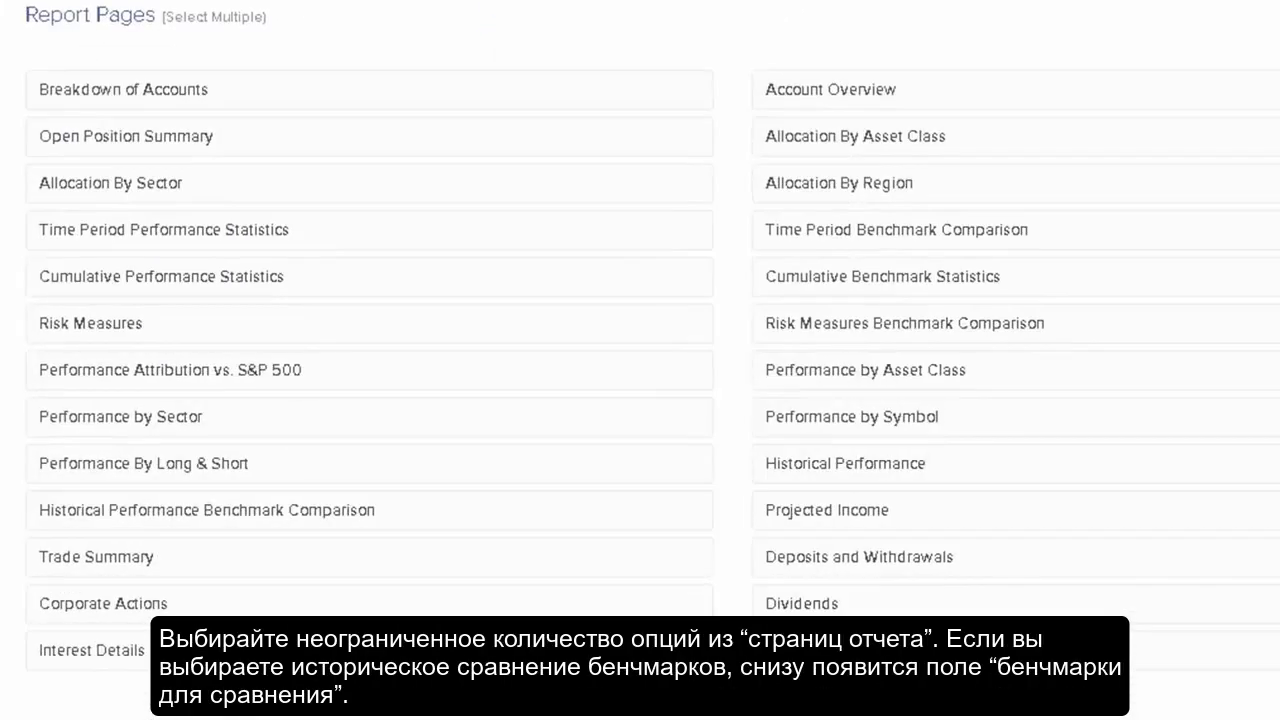
Include the Historical Performance Benchmark Comparison report page in the Second report
left_click(320, 518)
scroll(300, 429, "down", 5)
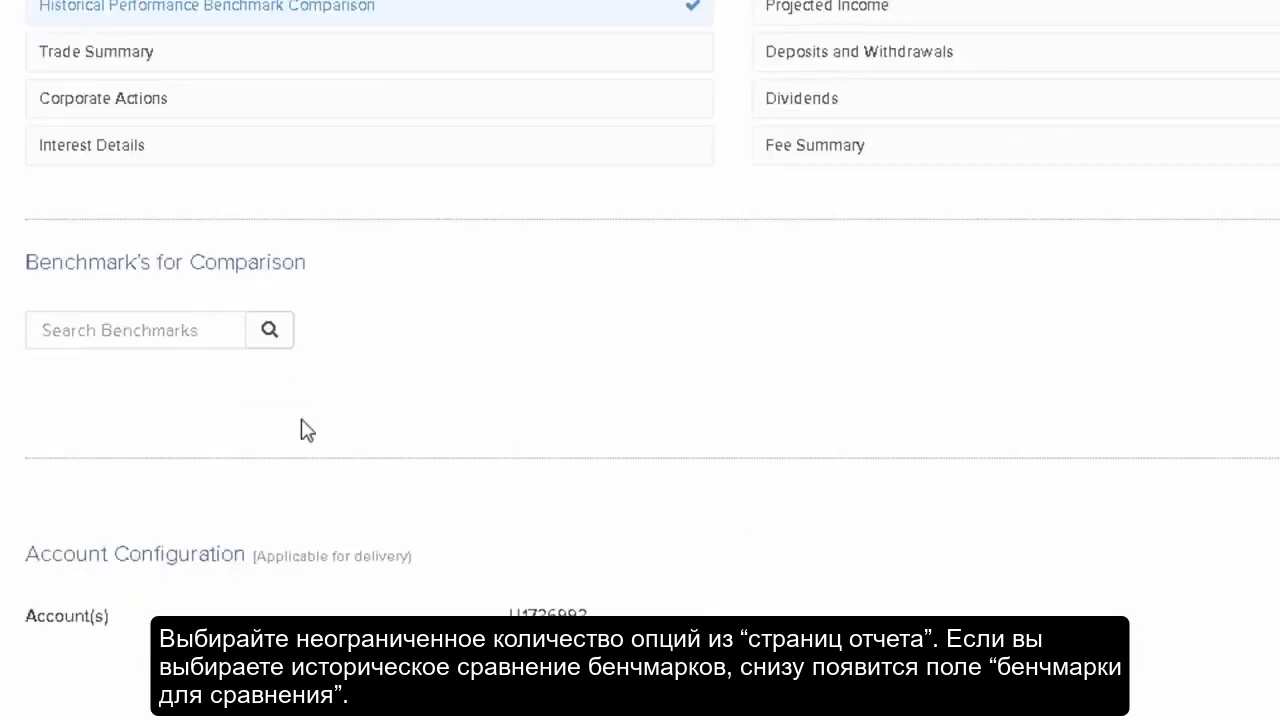
Search the comparison benchmarks for dow and add the Dow Jones Transportation Average (DTX)
left_click(152, 335)
type("dja")
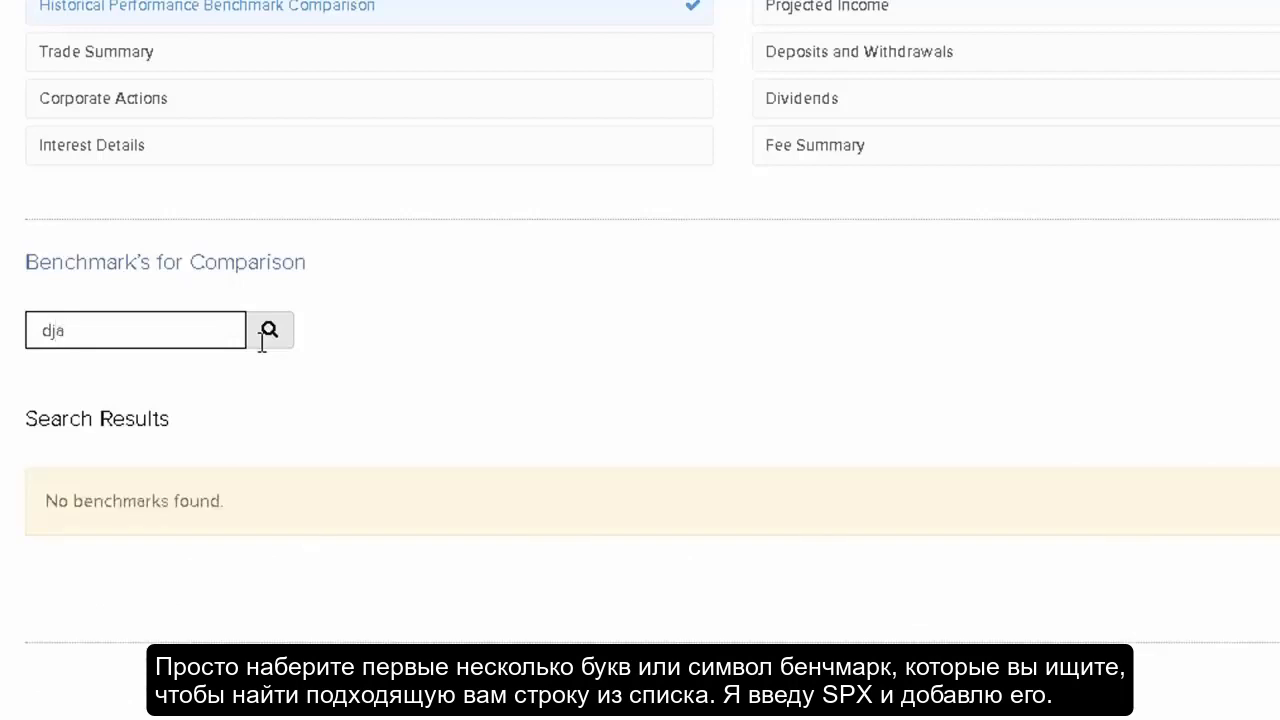
key("BackSpace")
key("BackSpace")
type("ow")
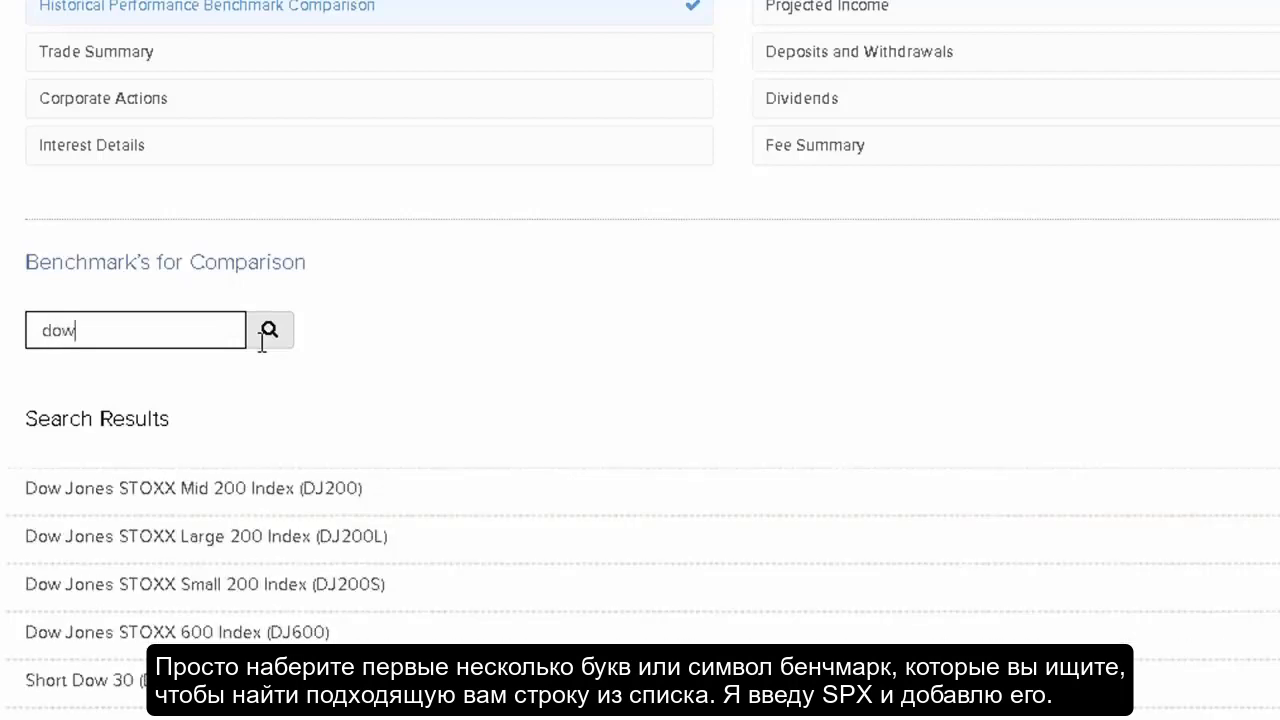
Search the comparison benchmarks for spx and add the S&P 500 Stock Index (SPX)
double_click(163, 328)
type("spx")
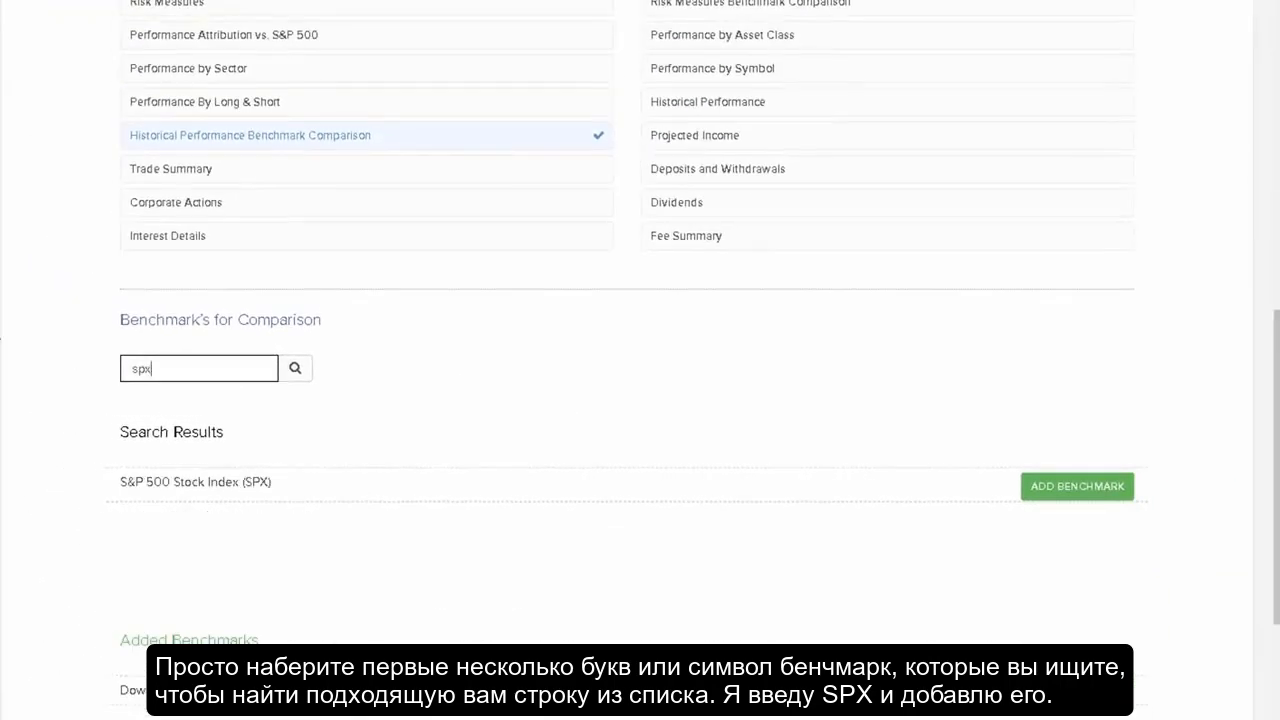
left_click(1077, 486)
Continue to the review of the Second report and create it
scroll(1265, 469, "up", 3)
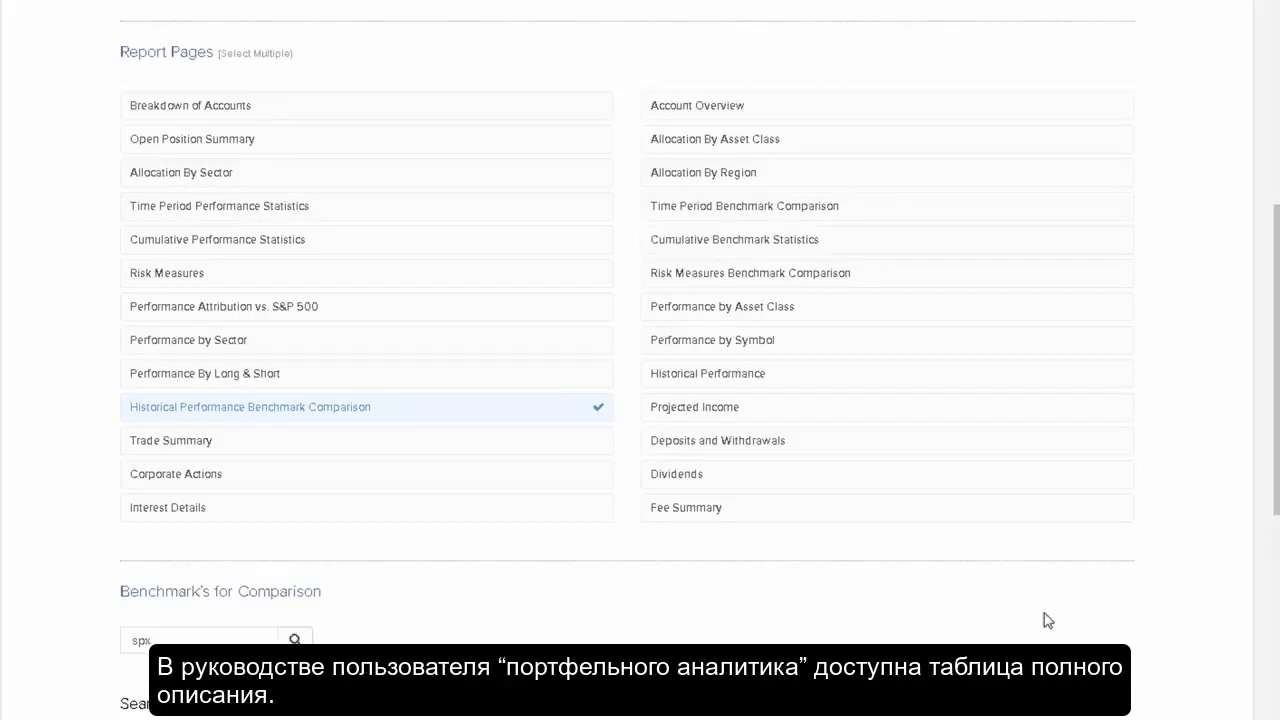
scroll(1043, 620, "down", 6)
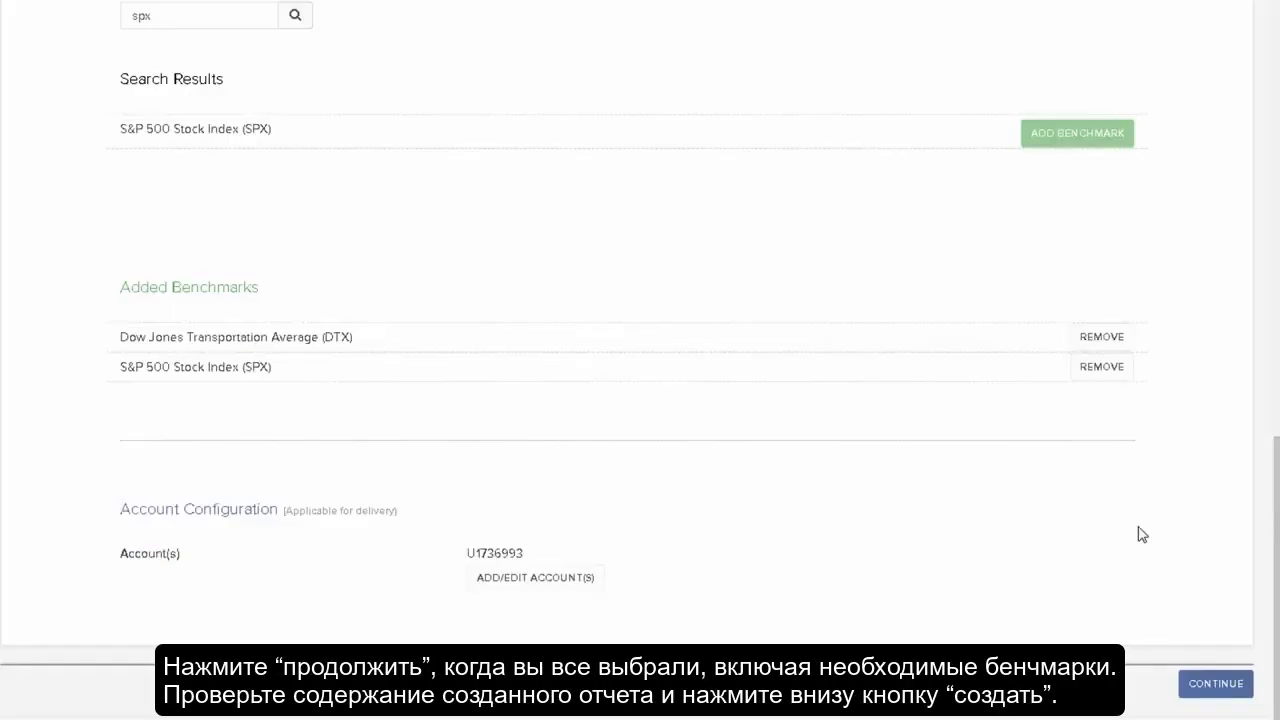
left_click(1215, 684)
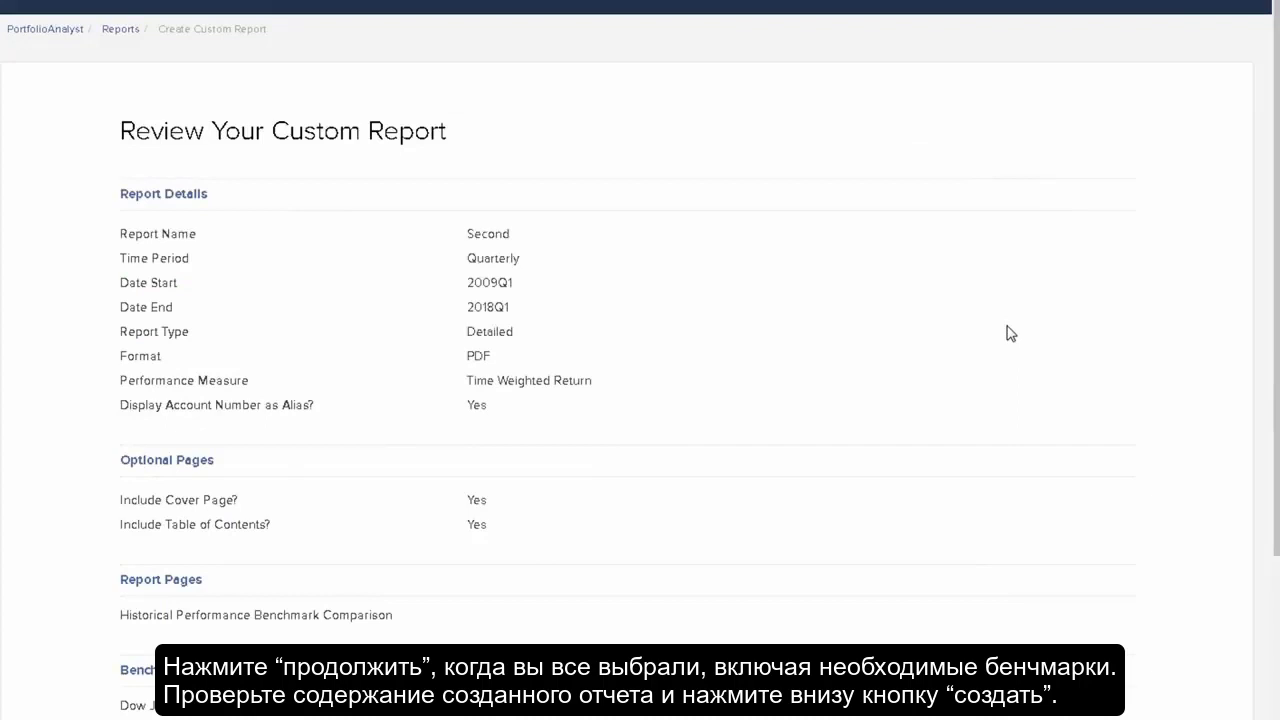
scroll(1008, 332, "down", 5)
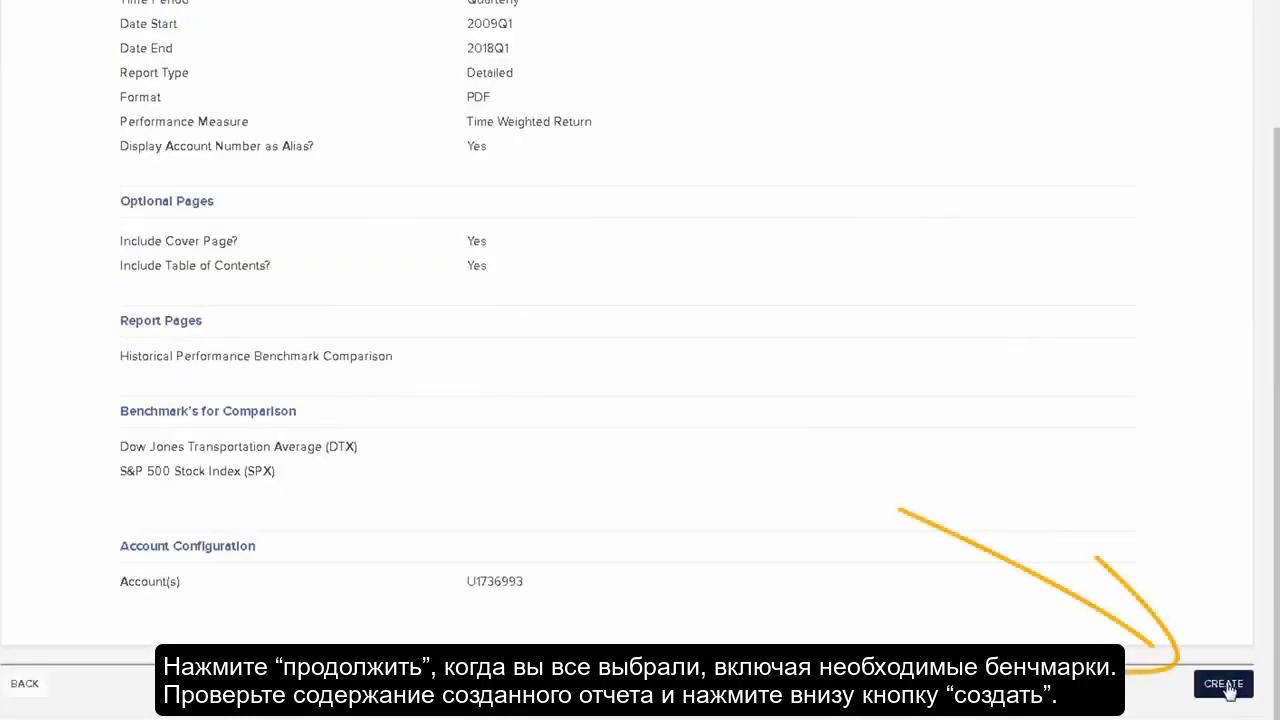
left_click(1226, 690)
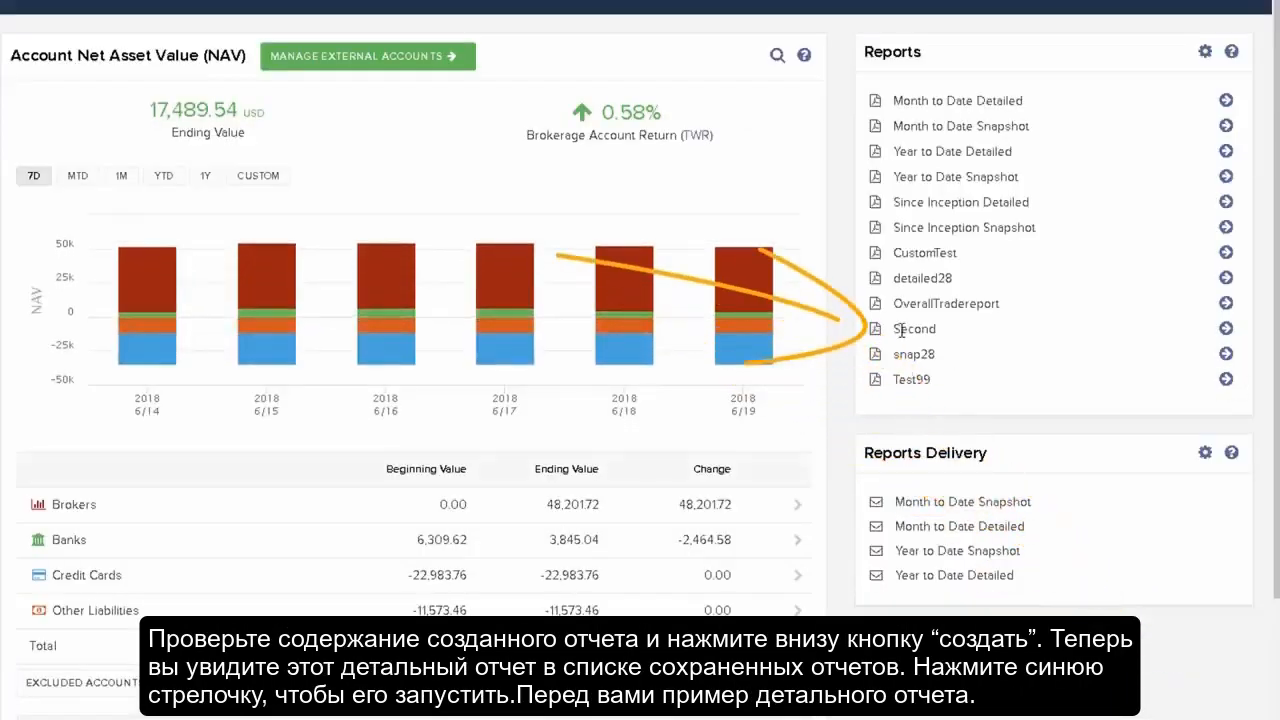
Run the Second report from the saved reports list
left_click(1226, 331)
left_click(1226, 330)
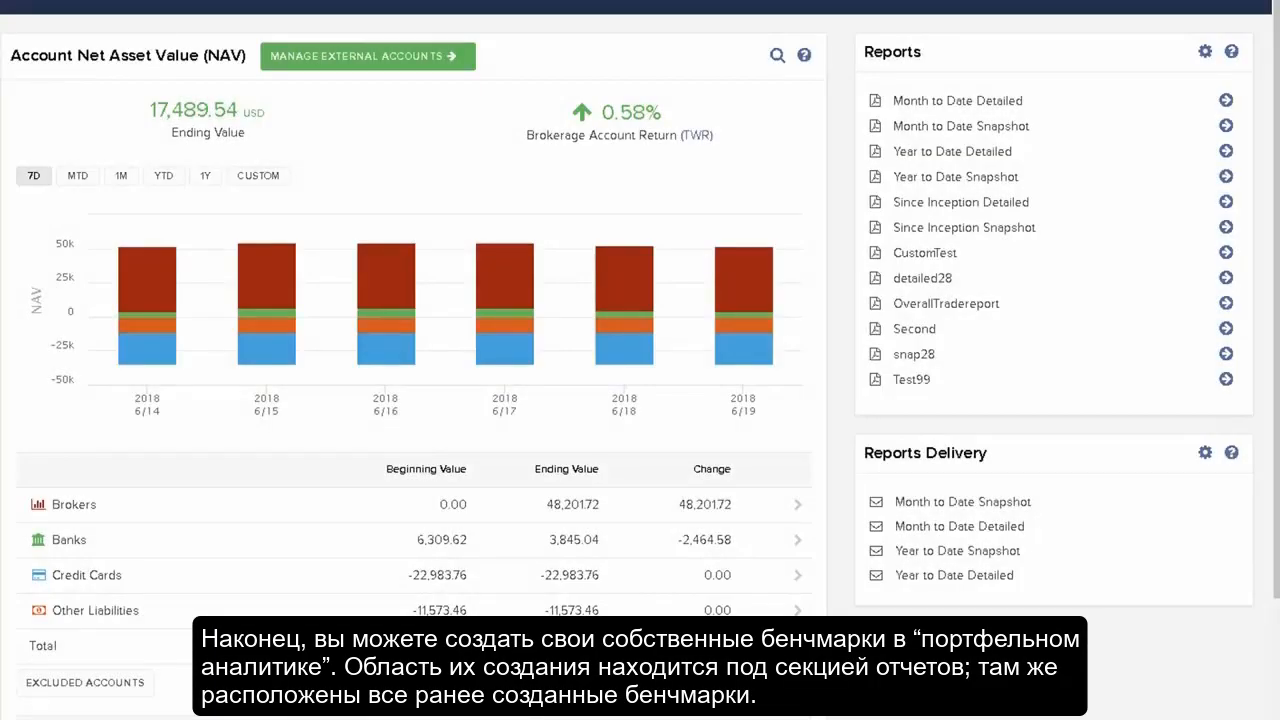
Open the reports settings and start a new custom benchmark named Magic index with abbreviation MI
left_click(1205, 51)
scroll(866, 297, "down", 3)
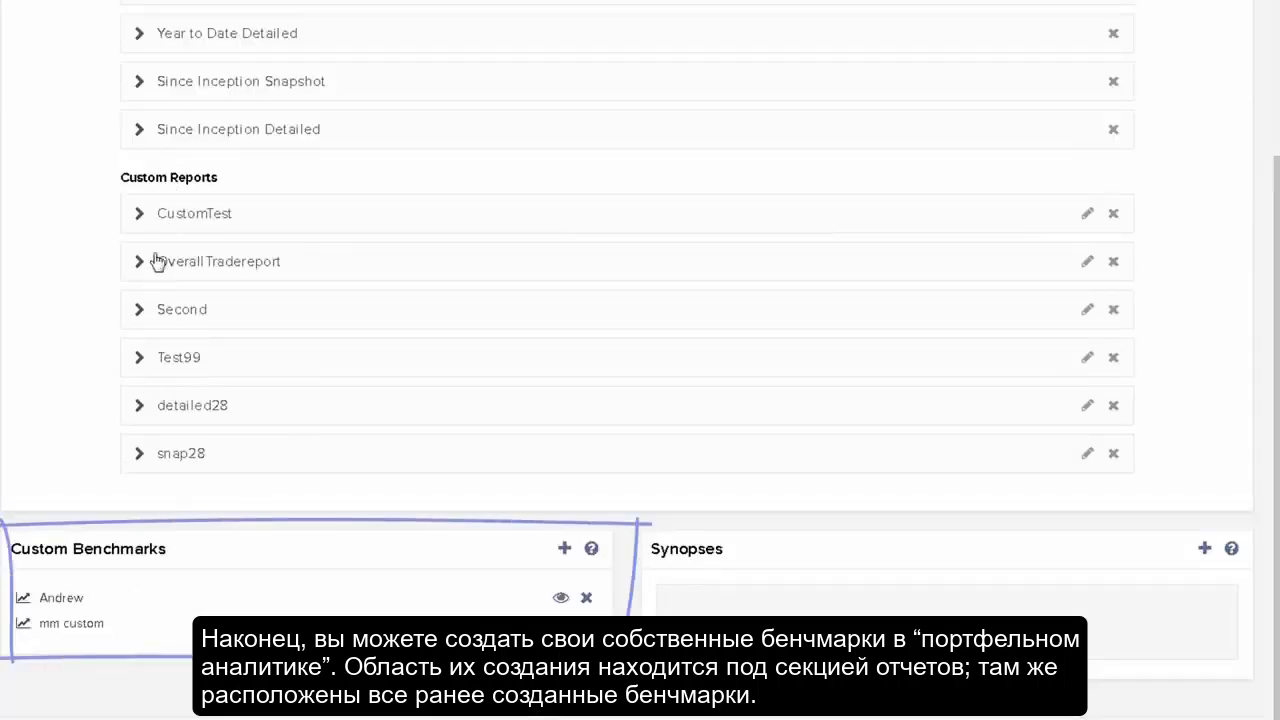
left_click(565, 550)
left_click(626, 141)
type("Magic index")
key("Tab")
type("M")
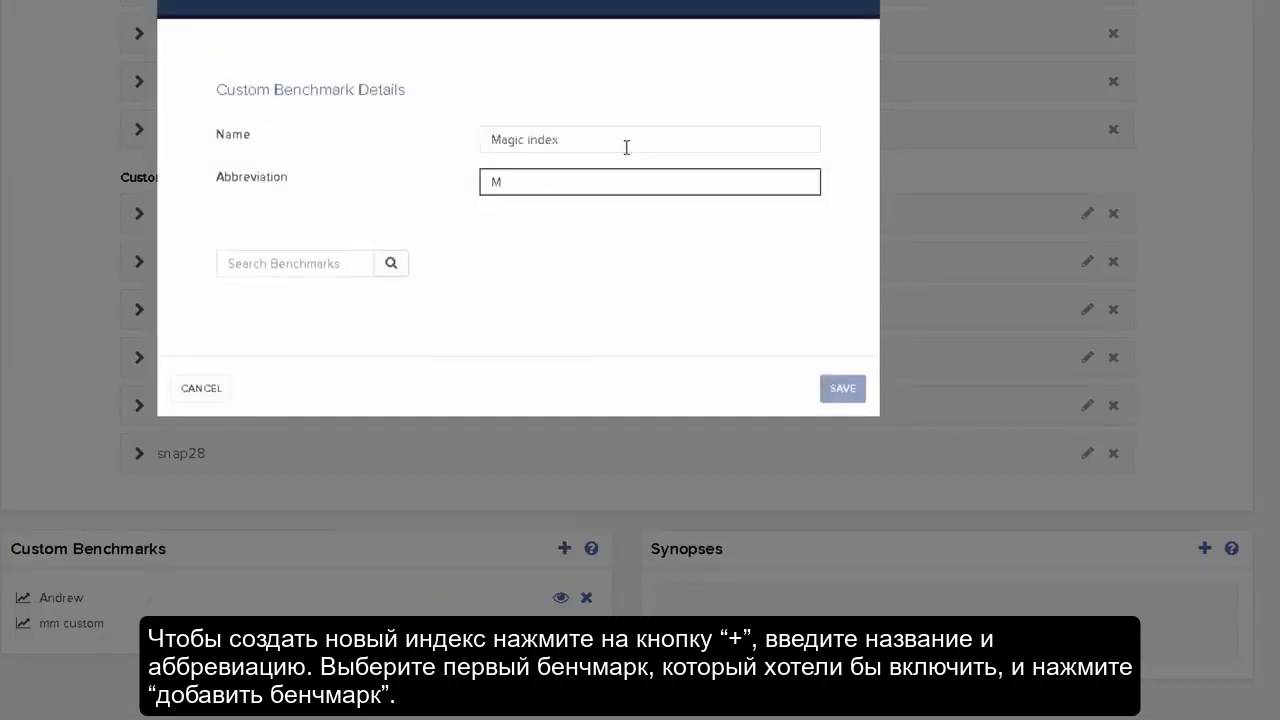
type("I")
Add the NASDAQ Composite Index (COMP) and Dow Jones Industrial Average (INDU) to the custom benchmark
left_click(263, 252)
type("nas")
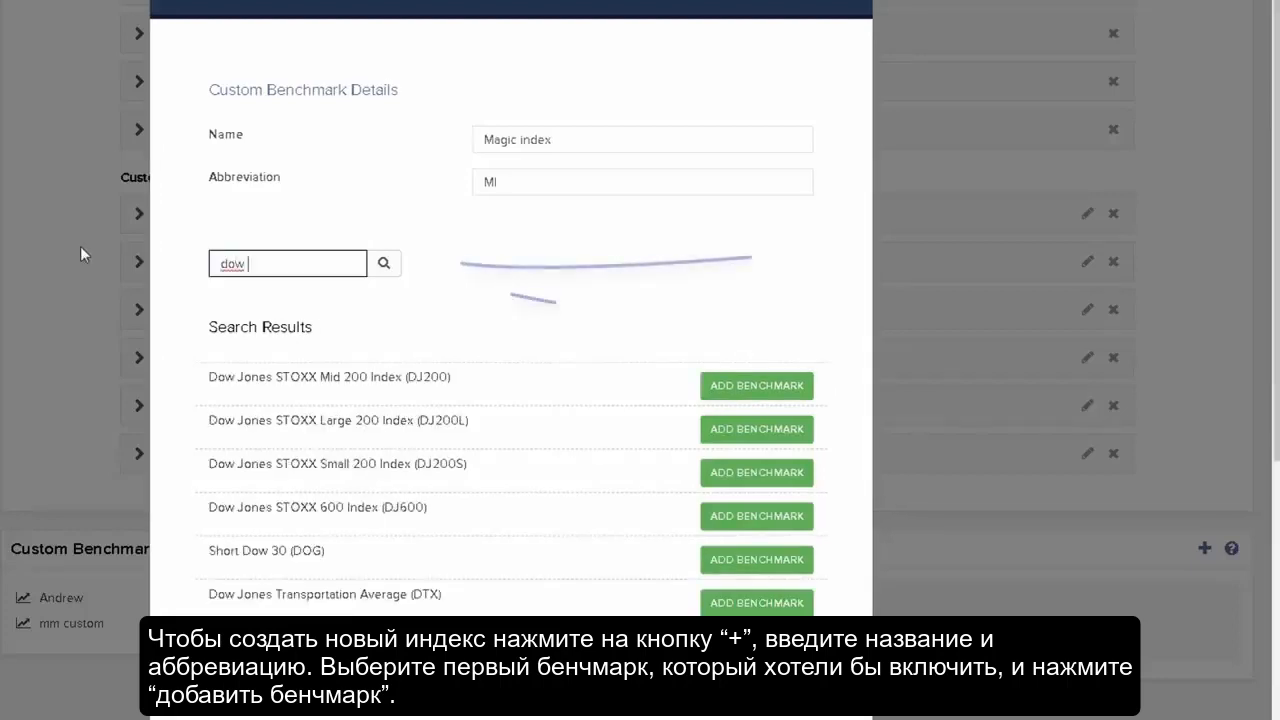
type("jones i")
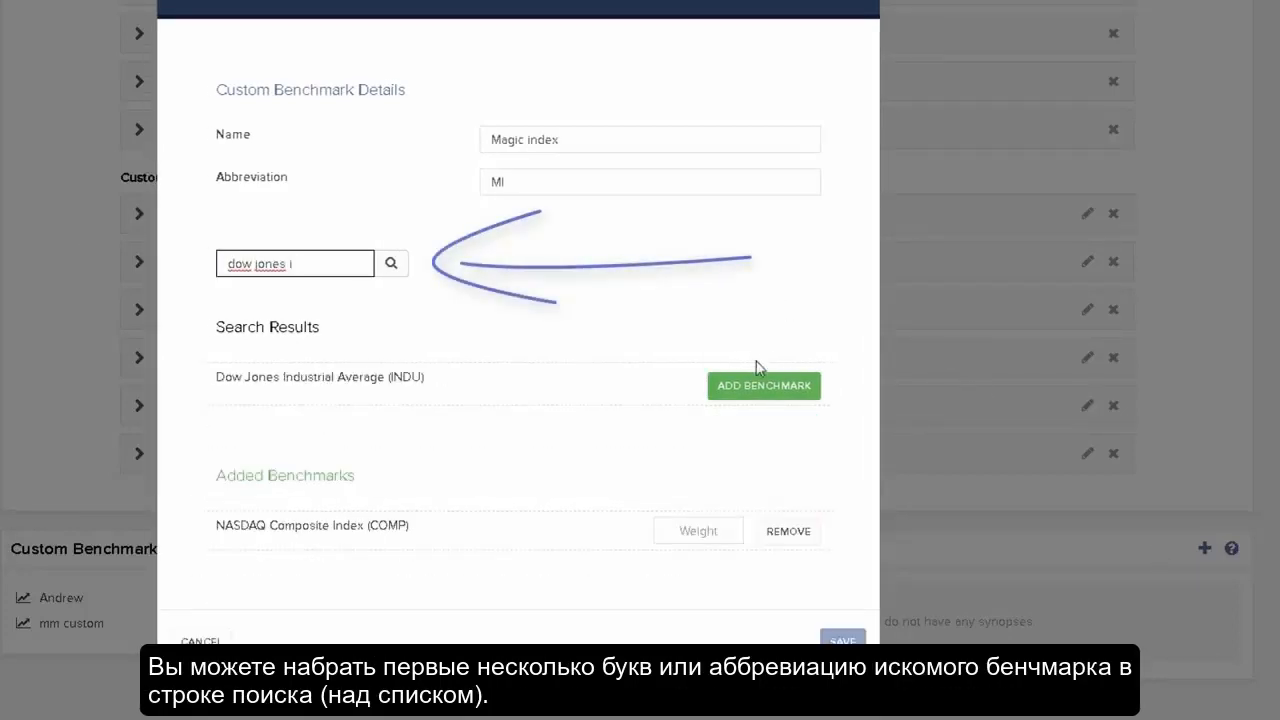
left_click(760, 388)
Add the S&P 500 Stock Index (SPX) and iShares Russell 2000 Index (IWM) to the custom benchmark
type("spx")
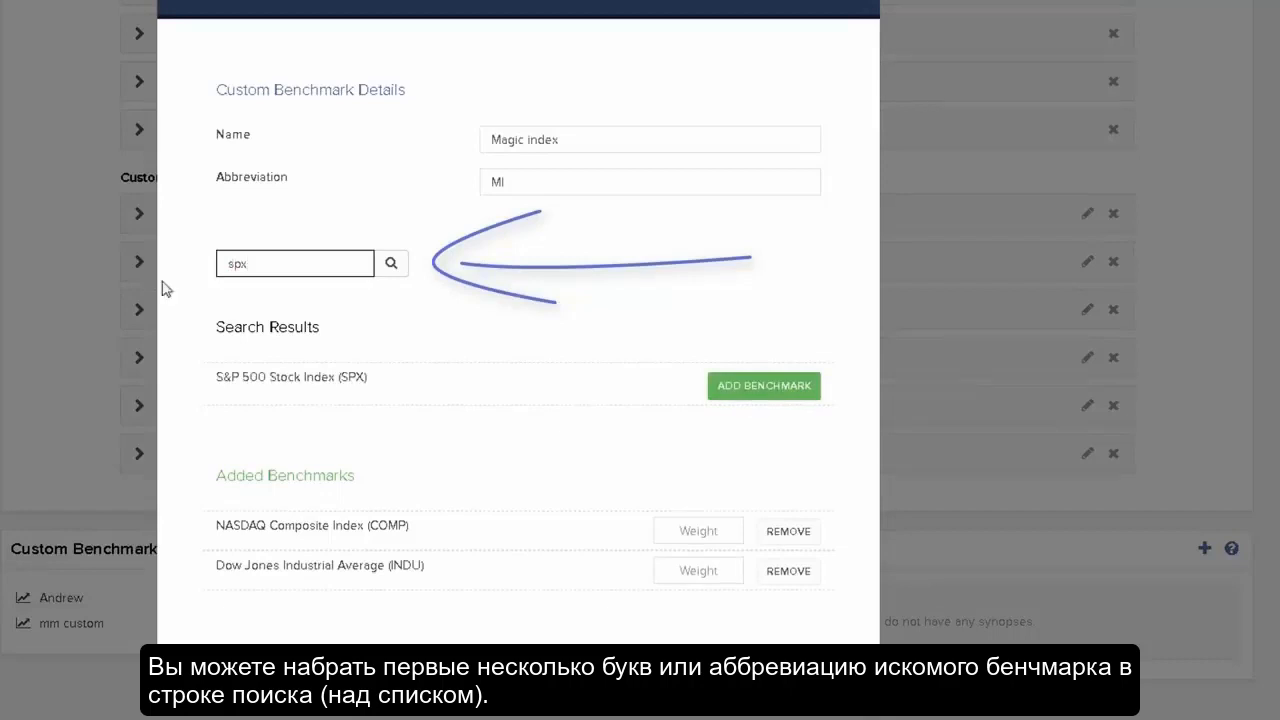
left_click(776, 390)
left_click_drag(262, 263, 146, 256)
type("russell 2")
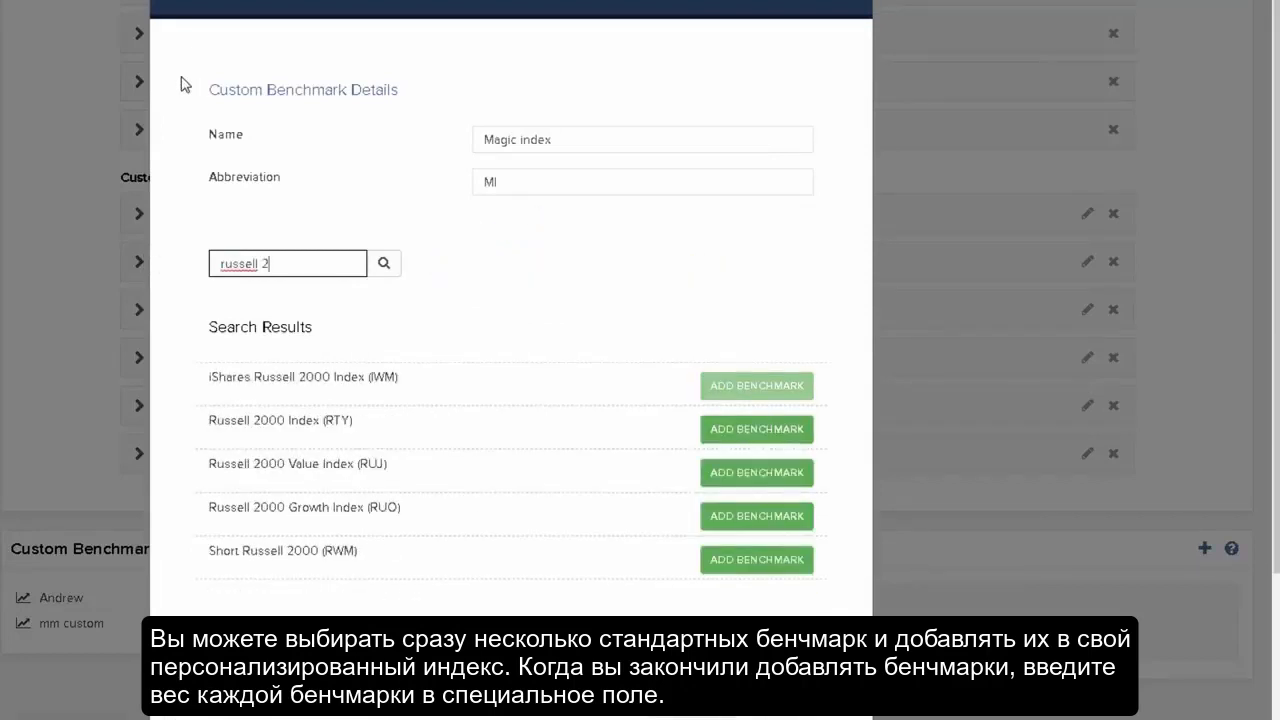
scroll(600, 358, "down", 3)
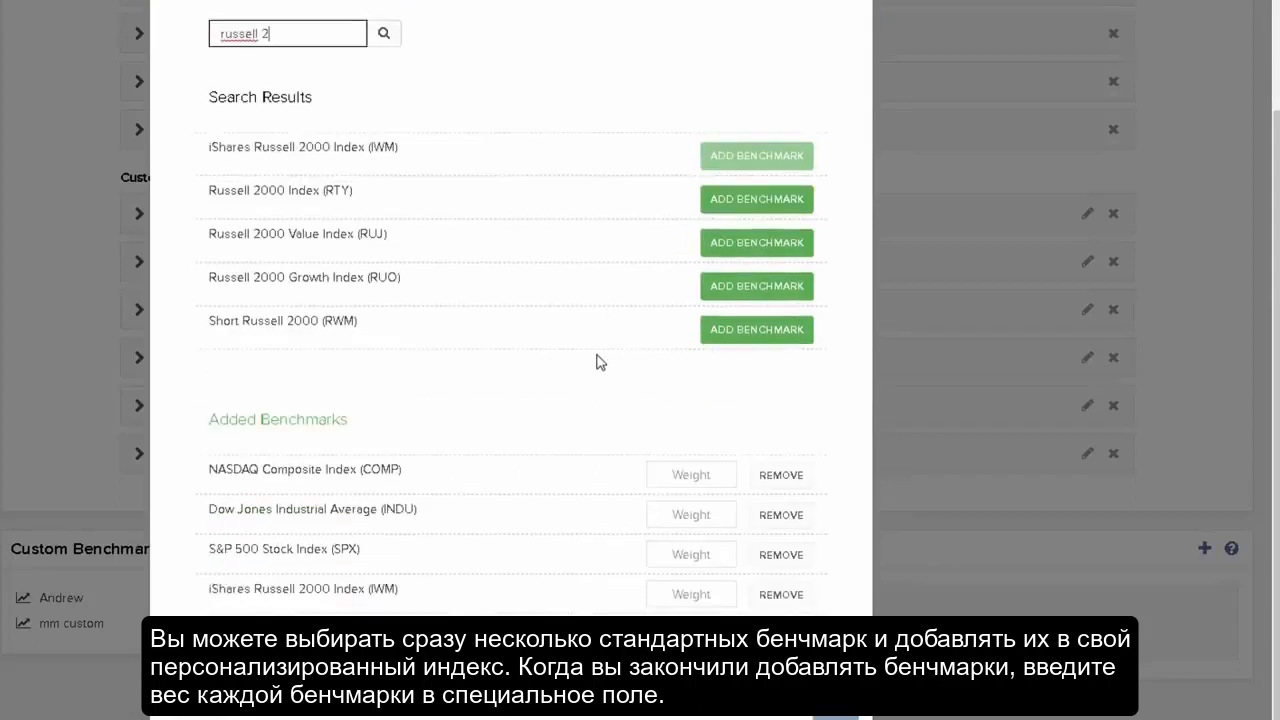
Give each of the four added benchmarks a weight of 25 and save the Magic index benchmark
left_click(685, 478)
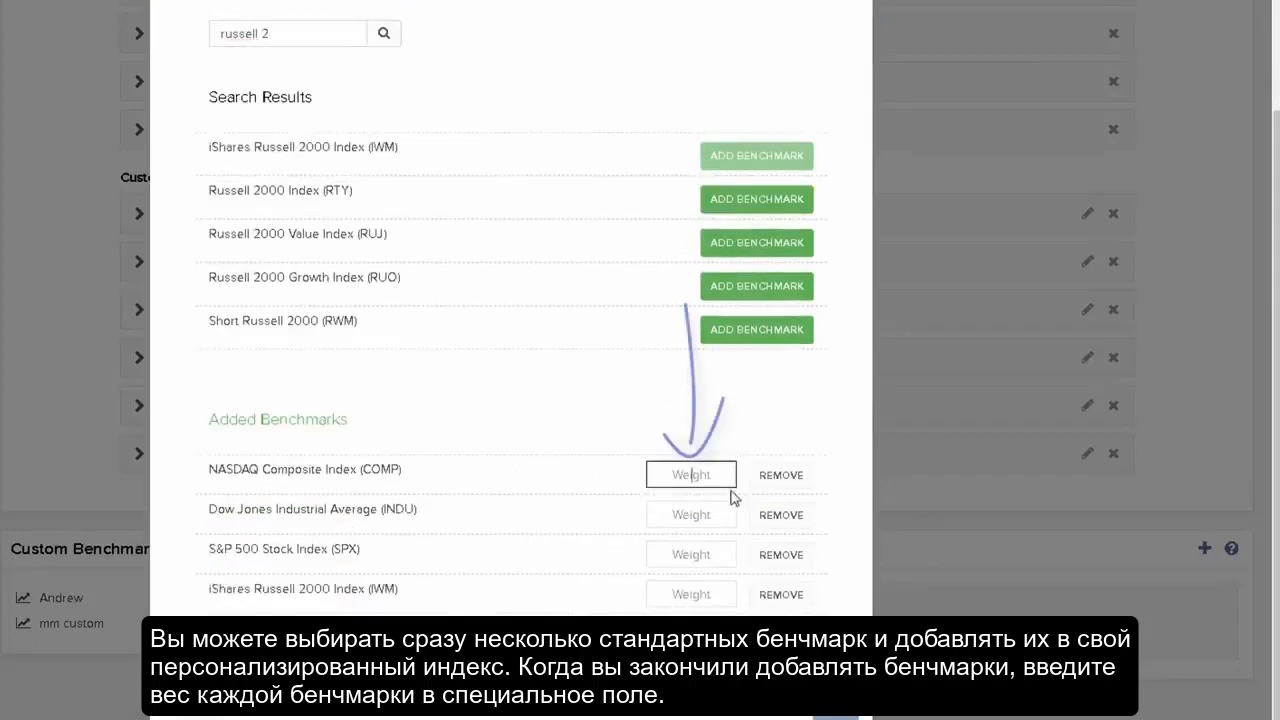
type("25")
key("Tab")
type("25")
key("Tab")
type("25")
key("Tab")
type("25")
key("Tab")
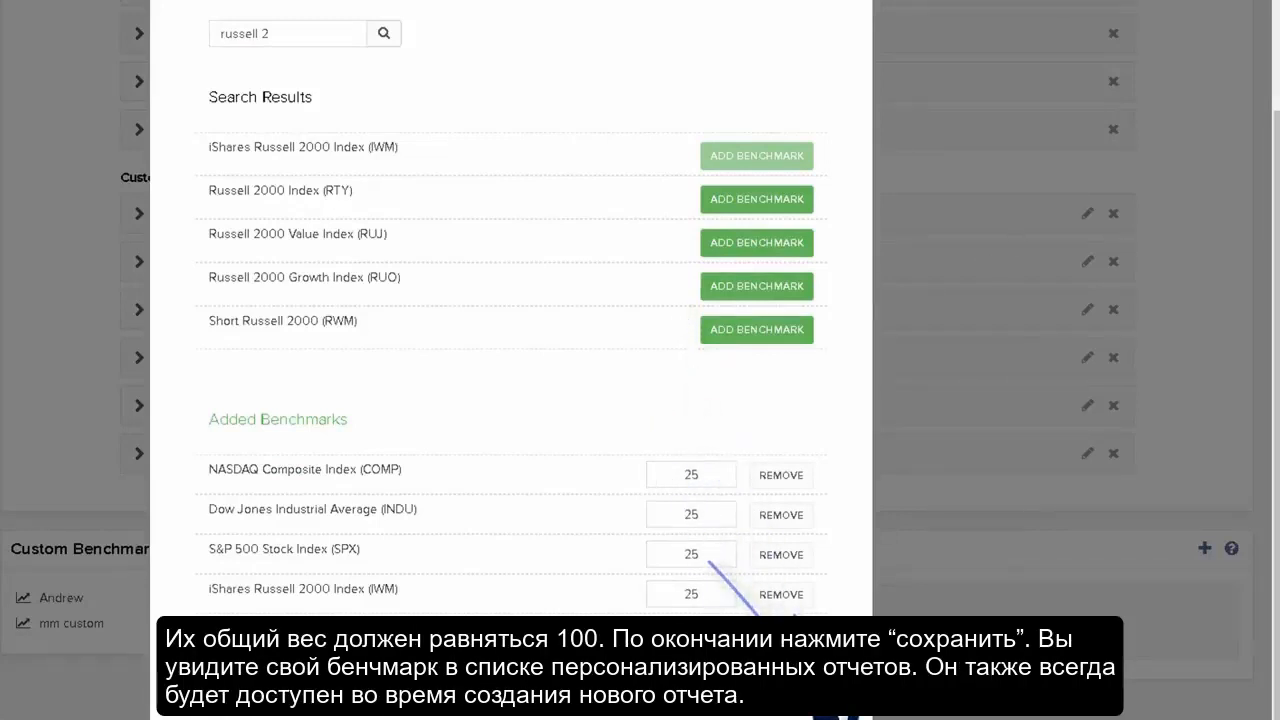
left_click(836, 704)
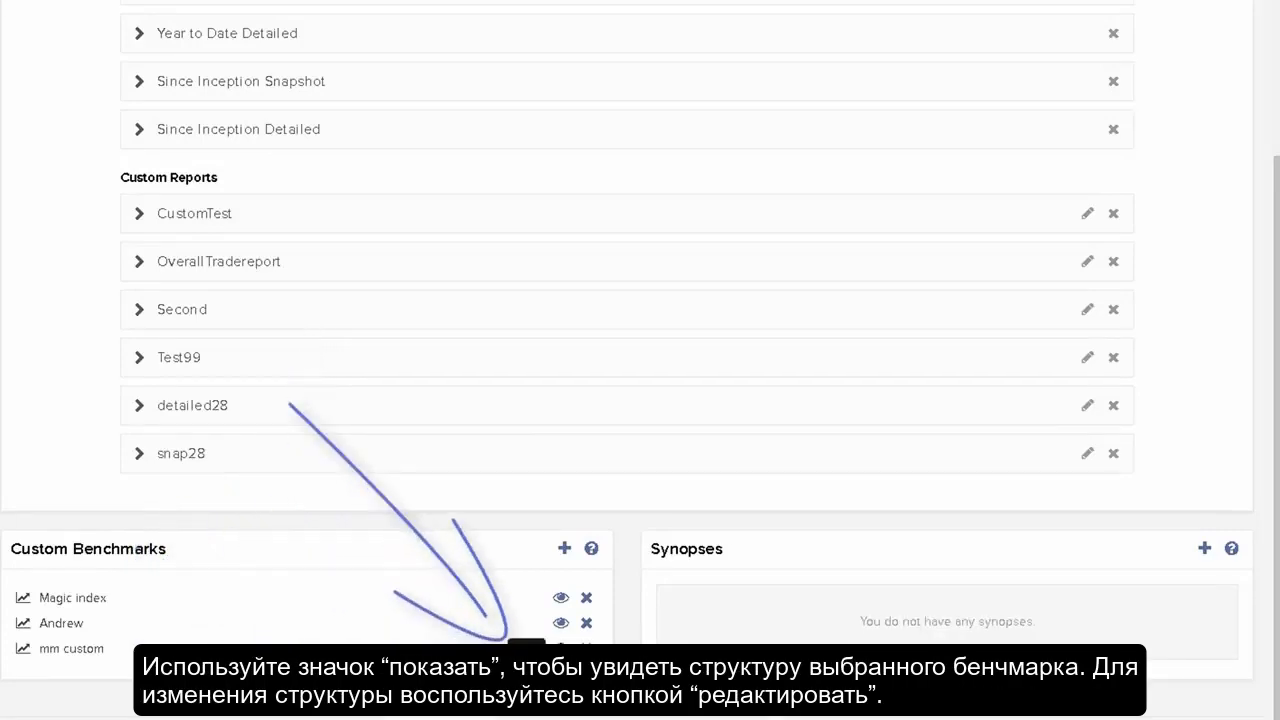
View the composition of the mm custom benchmark
left_click(561, 649)
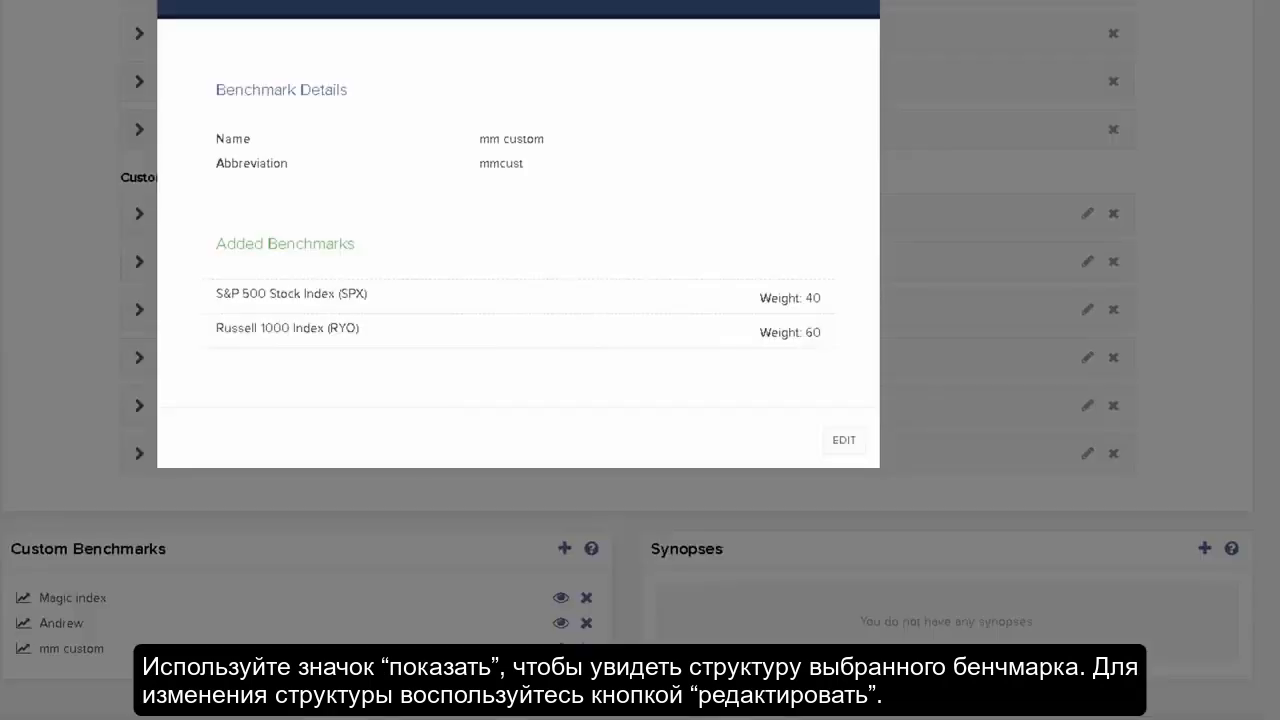
left_click(845, 442)
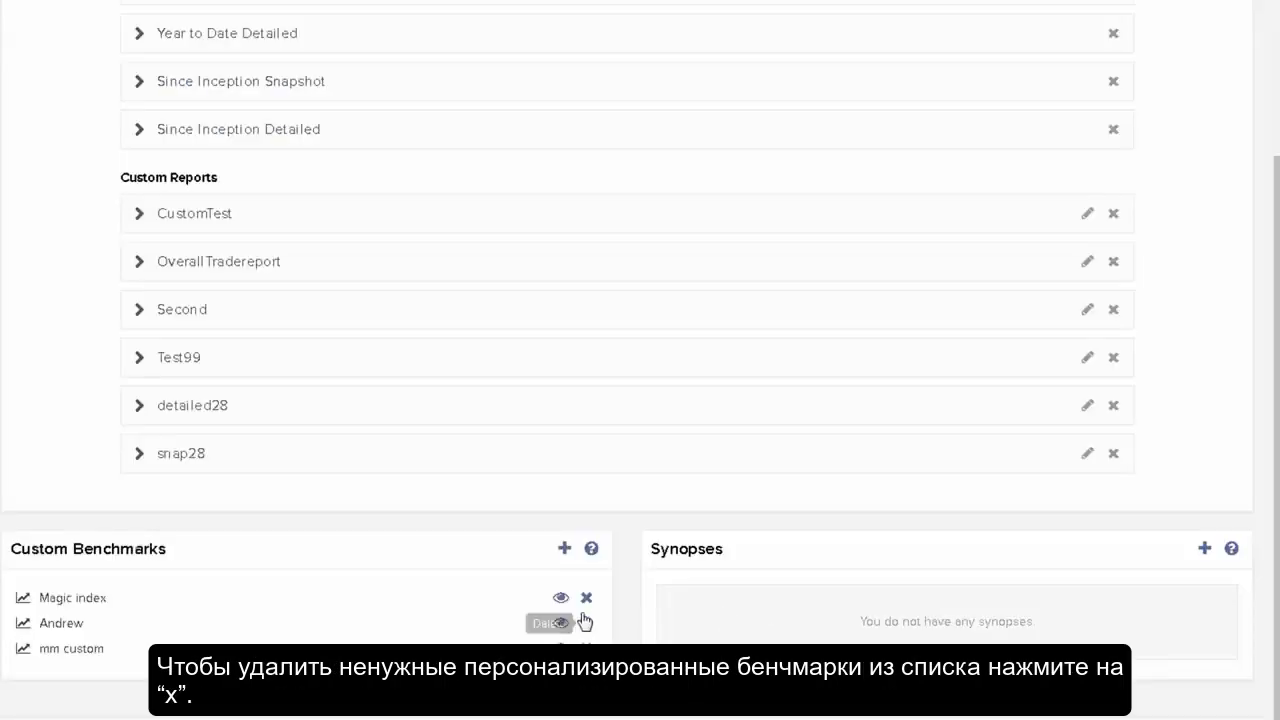